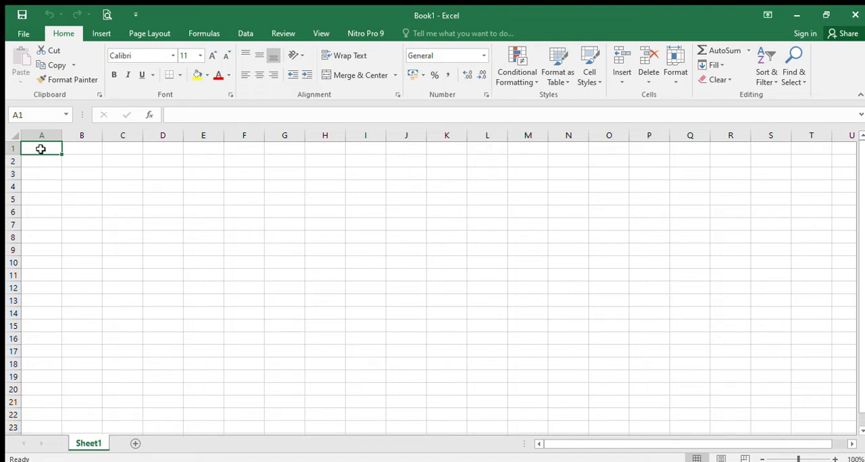
Enter the title DAFTAR NAMA PAHLAWAN NASIONAL INDONESIA in cell A1
text(d)
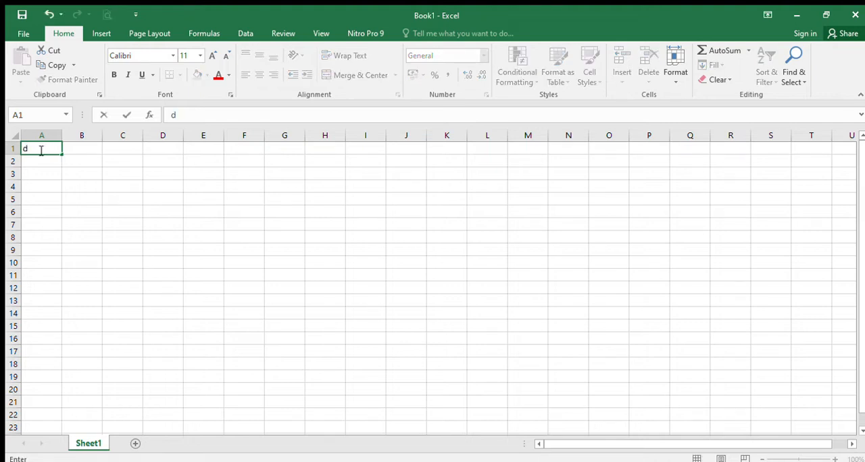
key(BackSpace)
text(DATR)
key(BackSpace)
key(BackSpace)
text(FTAR NAMA PA)
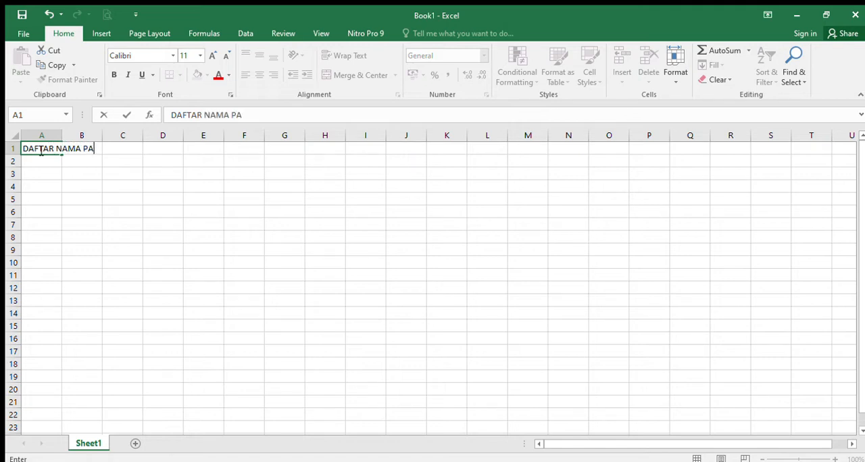
text(HLAWAN )
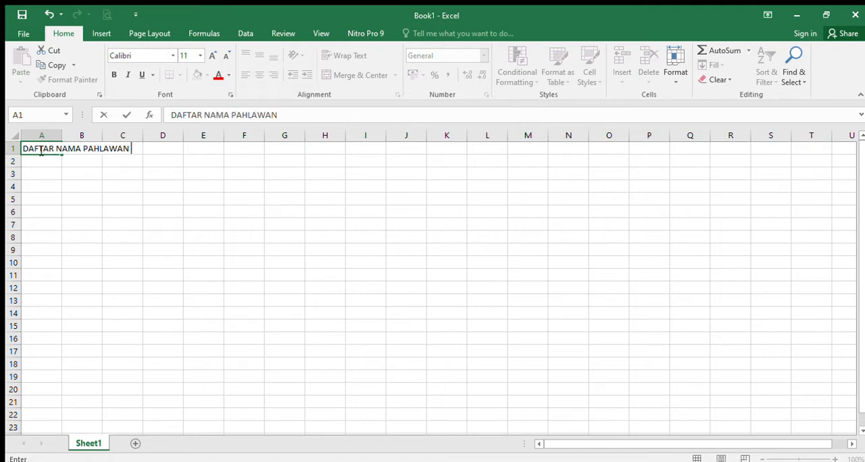
text(NASIONAL)
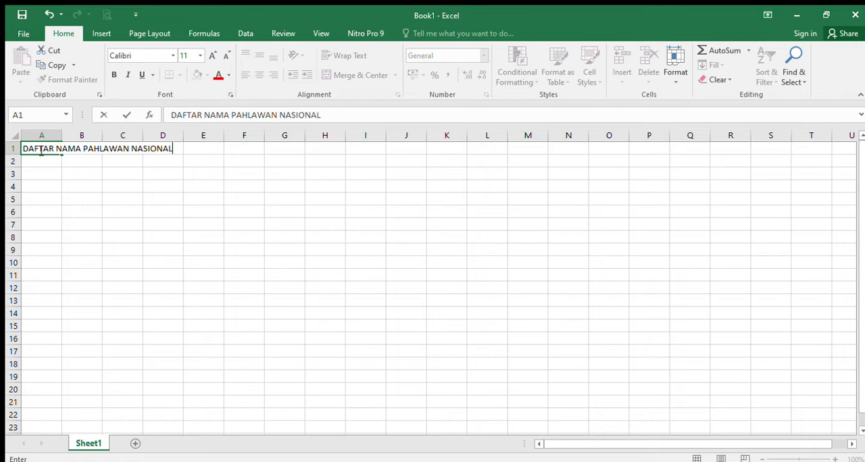
text( INDONESIA)
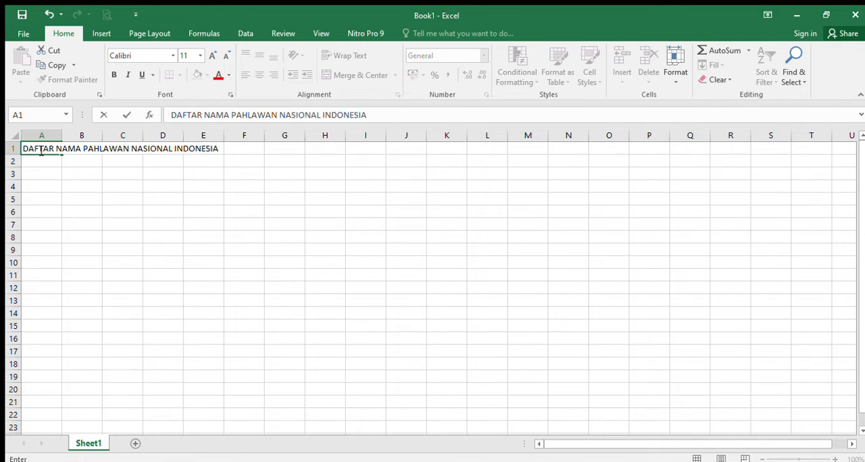
key(Return)
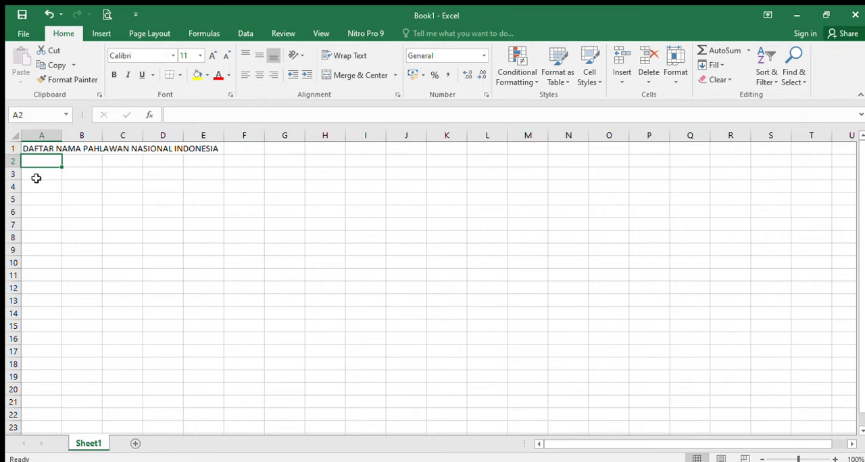
Apply borders to every cell in the range A3:D8 to form a four-column, six-row table
click(38, 177)
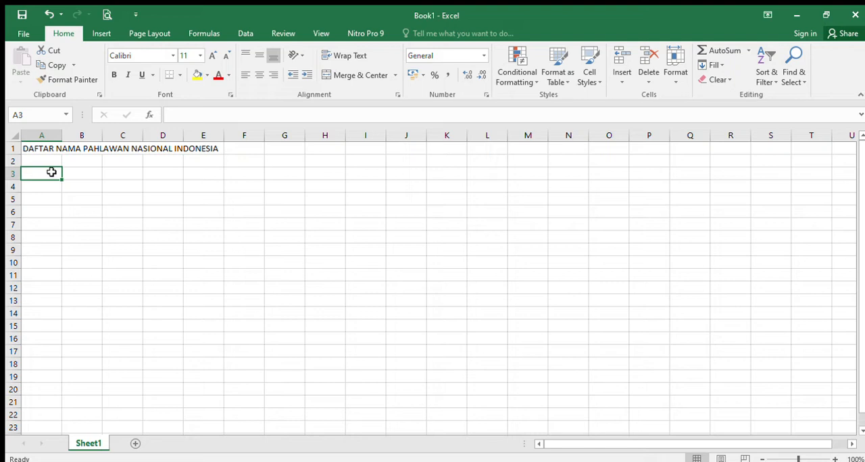
drag(54, 173, 158, 172)
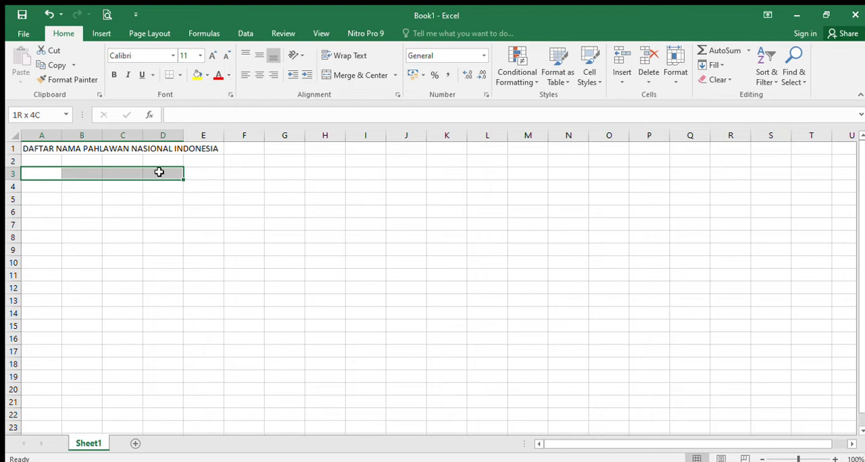
drag(159, 172, 157, 186)
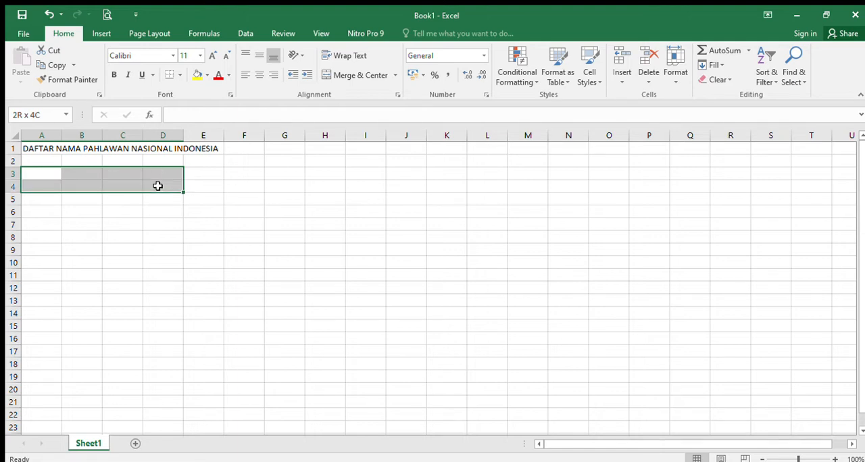
drag(157, 186, 152, 237)
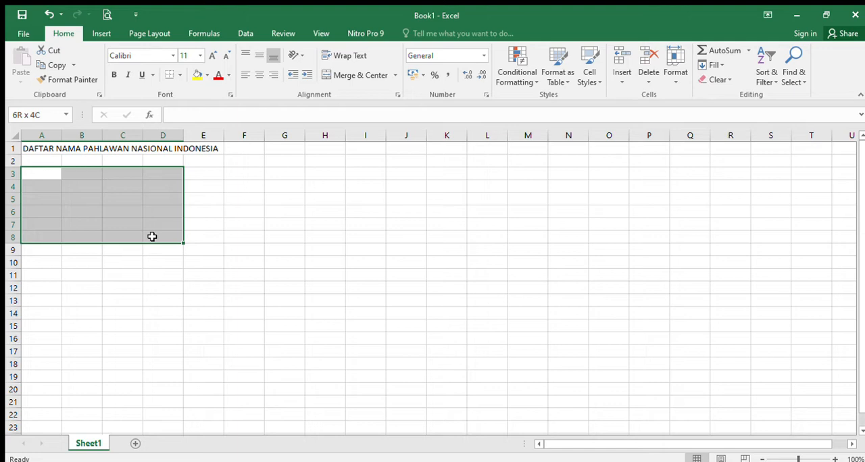
drag(152, 236, 151, 236)
click(180, 76)
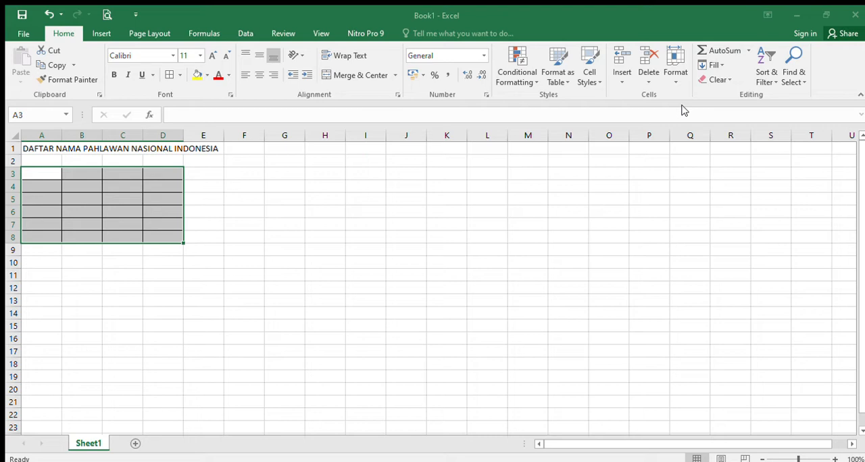
Increase the row height of rows 3 to 8 and the column width of columns A to D
click(574, 283)
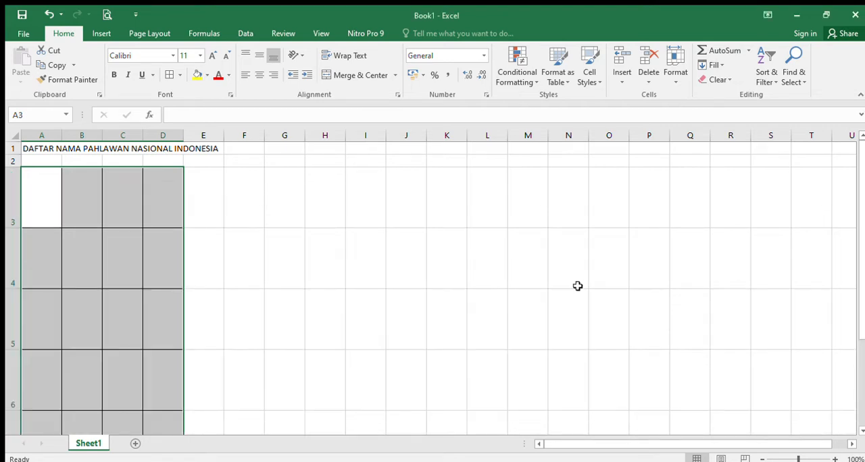
click(700, 140)
key(Return)
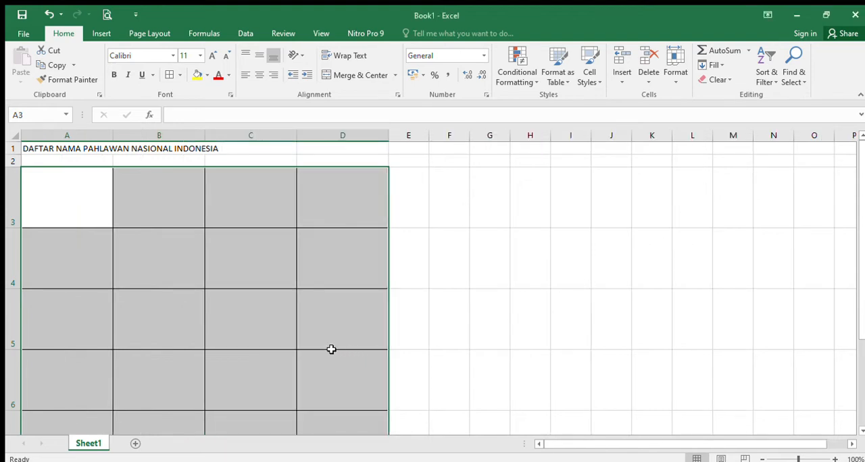
scroll(269, 353, down, 1)
scroll(269, 353, down, 1)
scroll(273, 348, up, 3)
Enter the table headers NO, NAMA PAHLAWAN, ASAL DAERAH and GAMBAR in cells A3 to D3
click(79, 210)
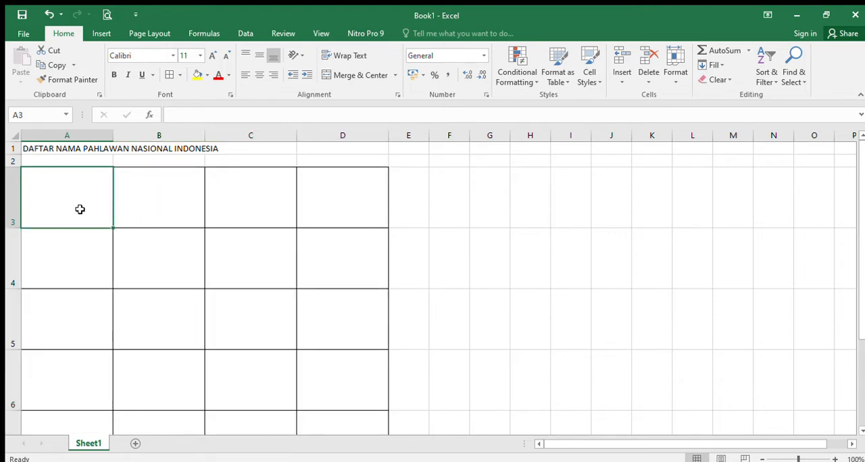
text(NO)
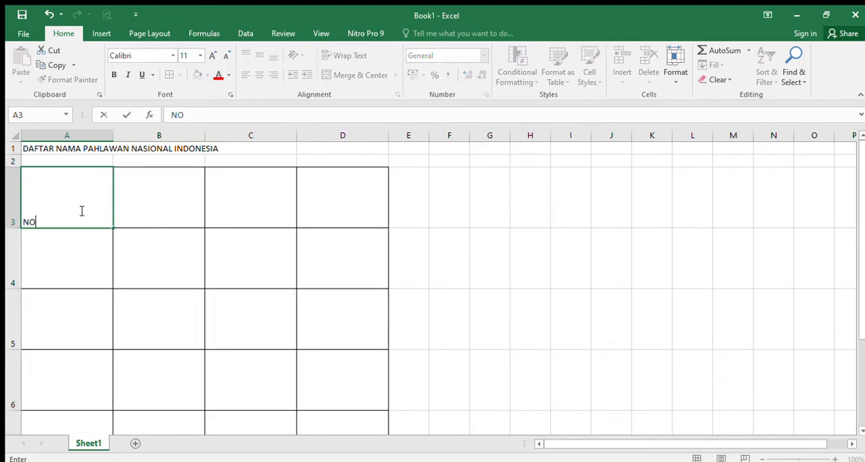
key(Tab)
text(NAMA PAH)
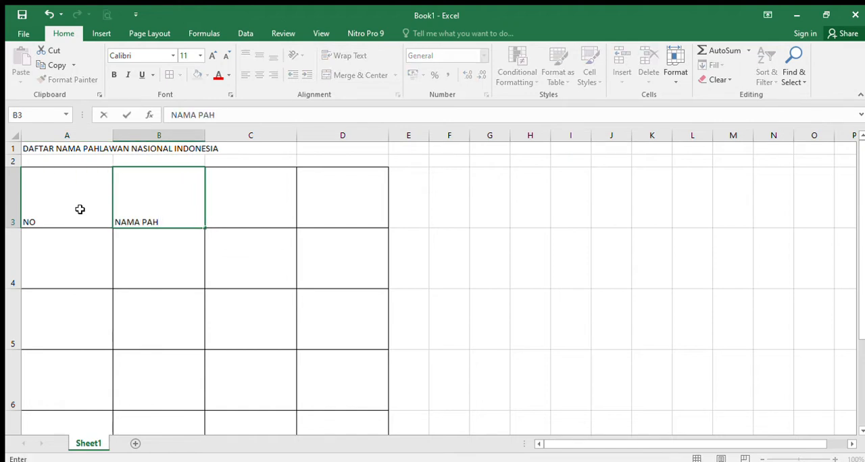
text(LAWAN)
key(Tab)
text(A)
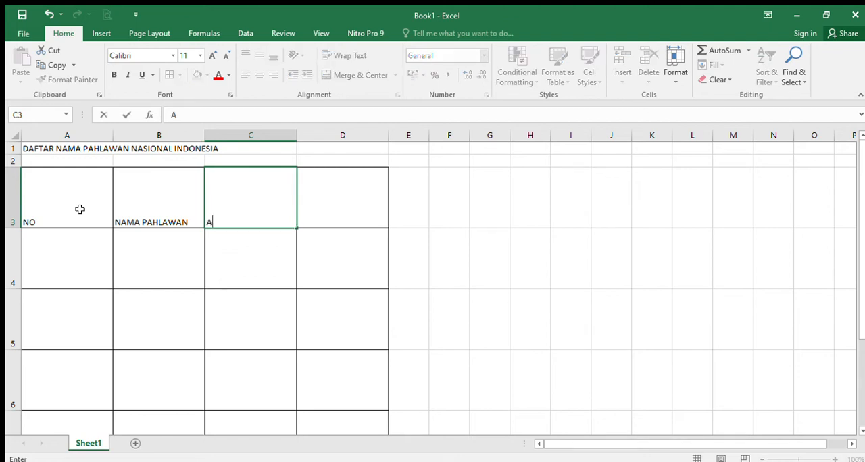
text(SAL DAERAH)
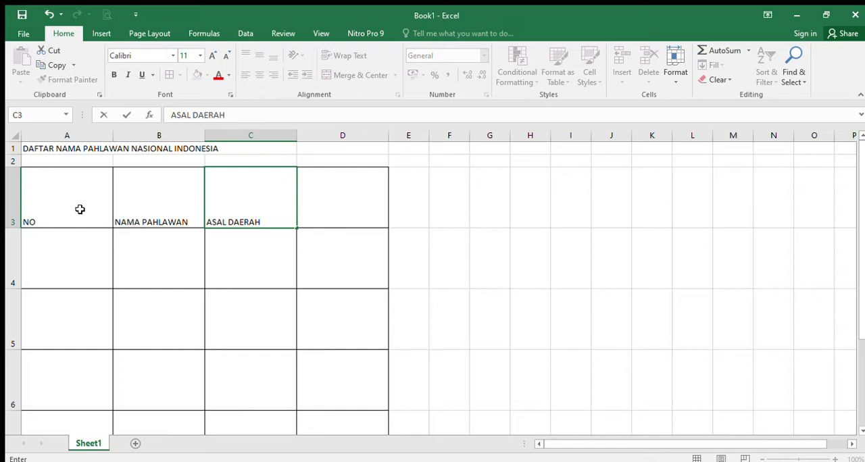
key(Tab)
text(GA)
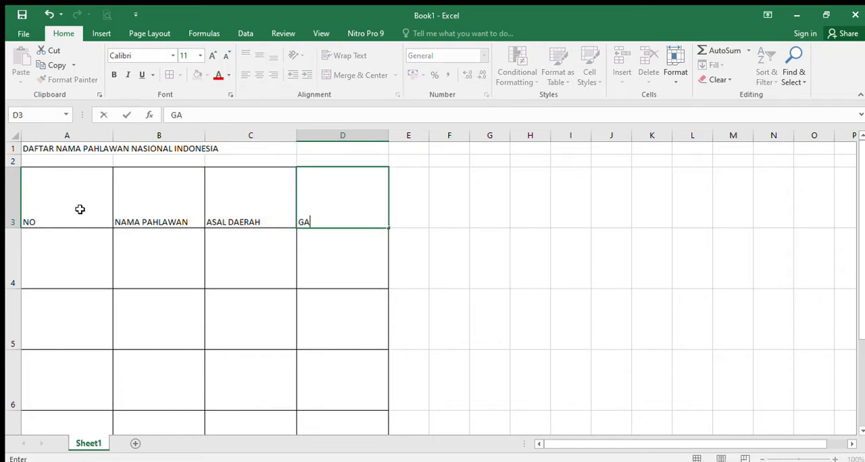
text(MBAR)
click(69, 253)
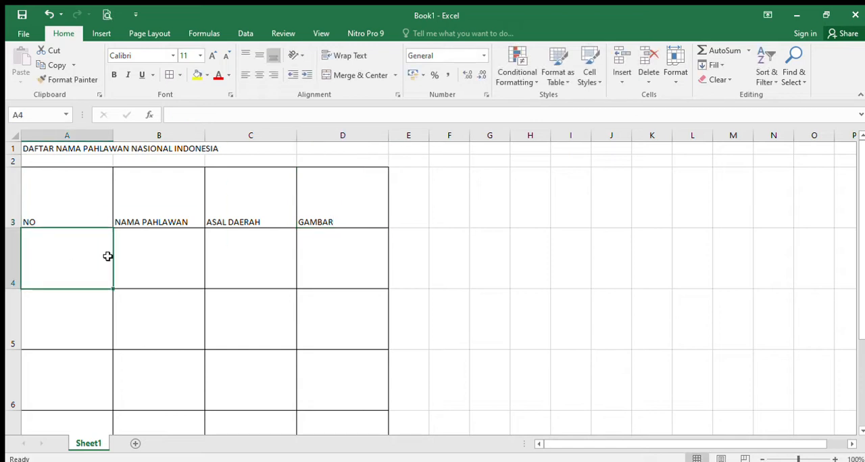
Merge and center the title across cells A1 to D1
click(91, 149)
drag(103, 148, 332, 143)
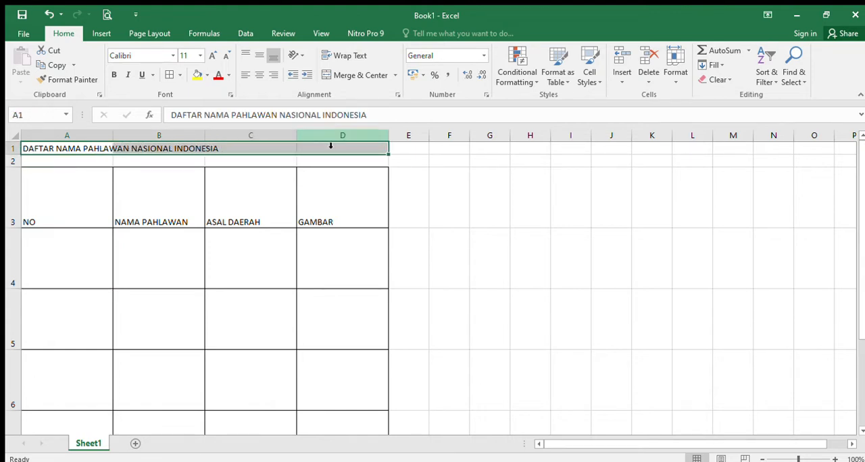
click(350, 75)
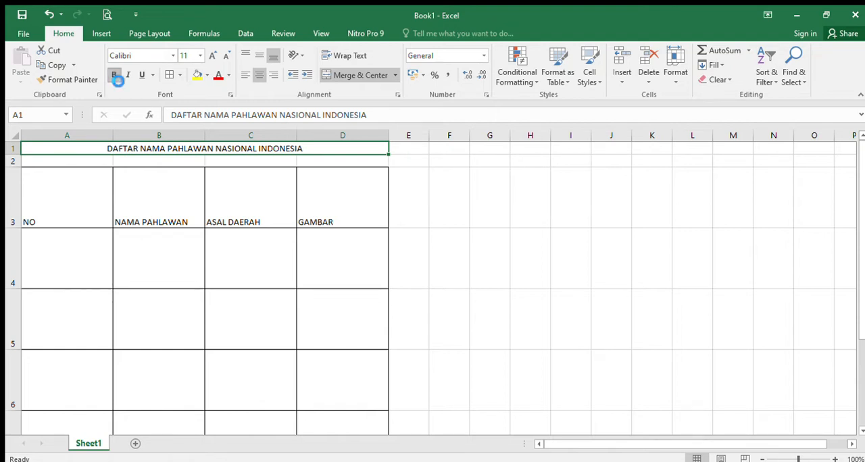
Make the title in row 1 bold and set its font size to 16
click(112, 75)
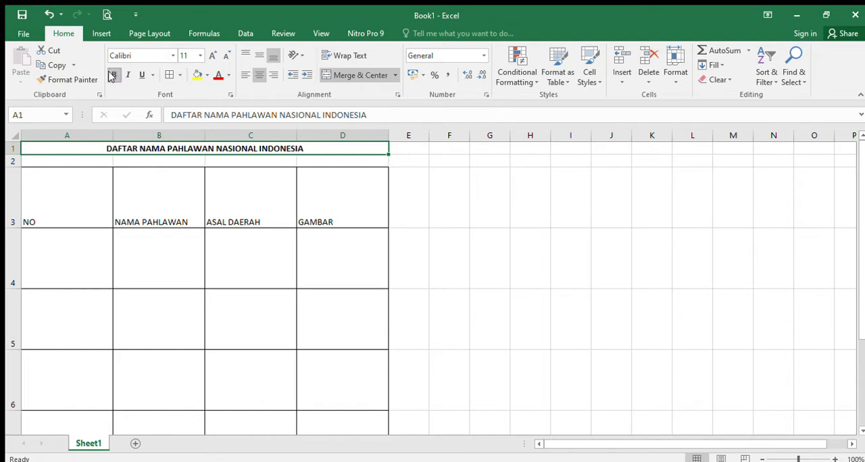
click(199, 57)
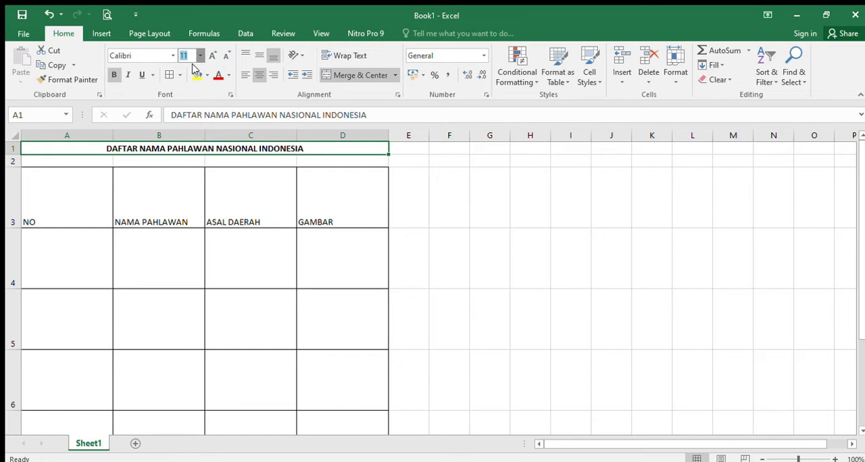
click(181, 140)
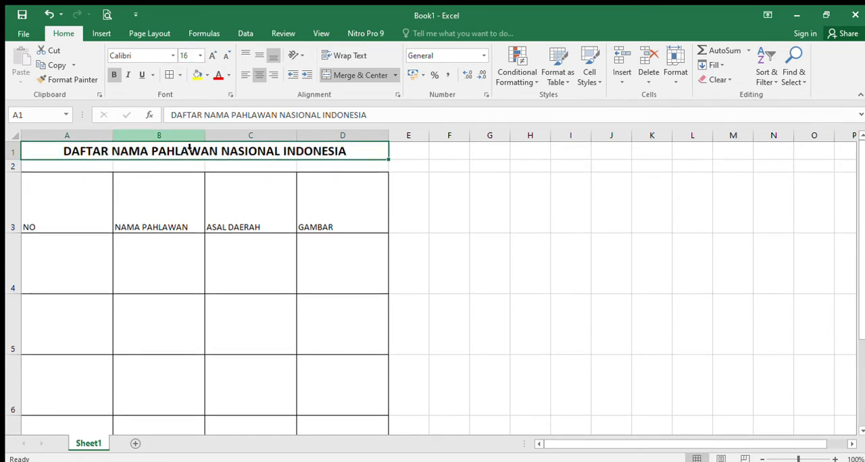
Fill the NO column with the numbers 1 to 5 in cells A4 to A8
click(77, 281)
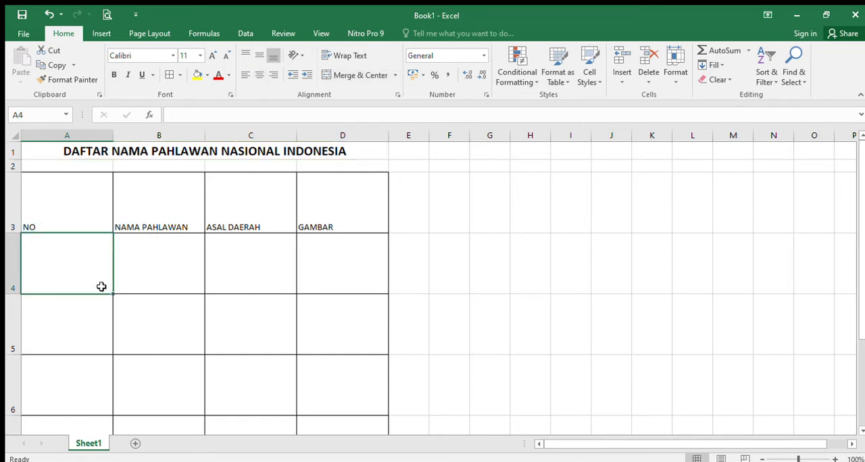
text(1)
key(Return)
text(2)
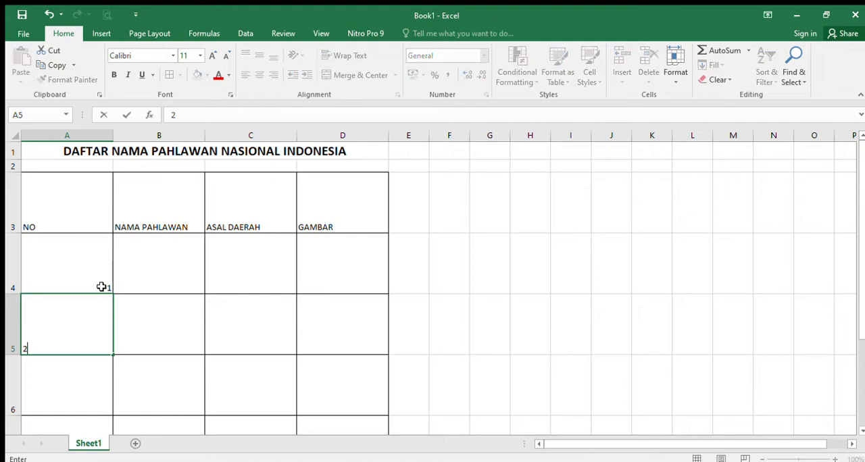
key(Return)
text(3)
key(Return)
text(4)
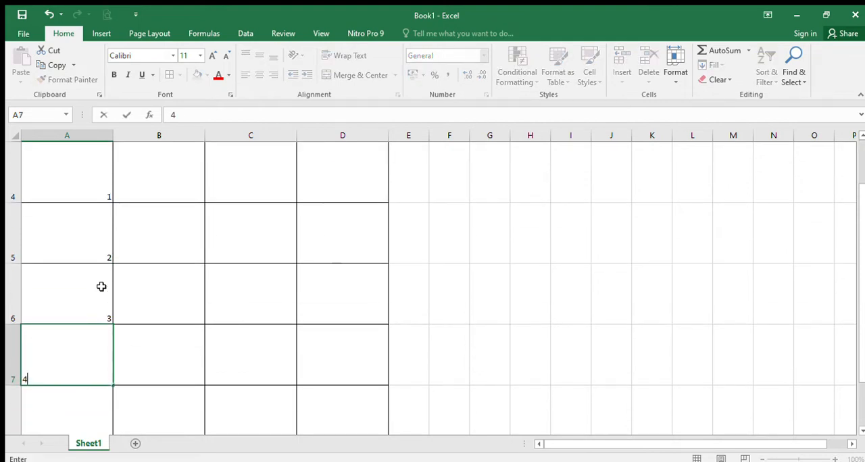
key(Return)
text(5)
key(Return)
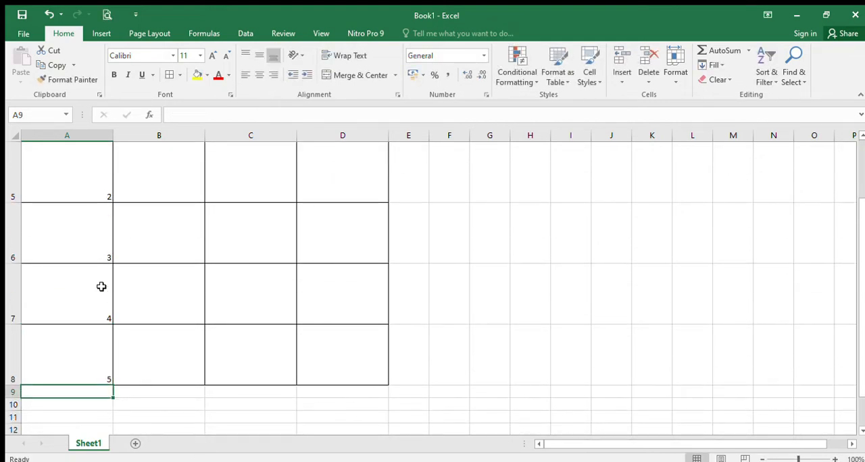
Enter the hero names R. A KARTINI and CUT NYAK DIEN in cells B4 and B5
scroll(106, 280, up, 2)
click(173, 276)
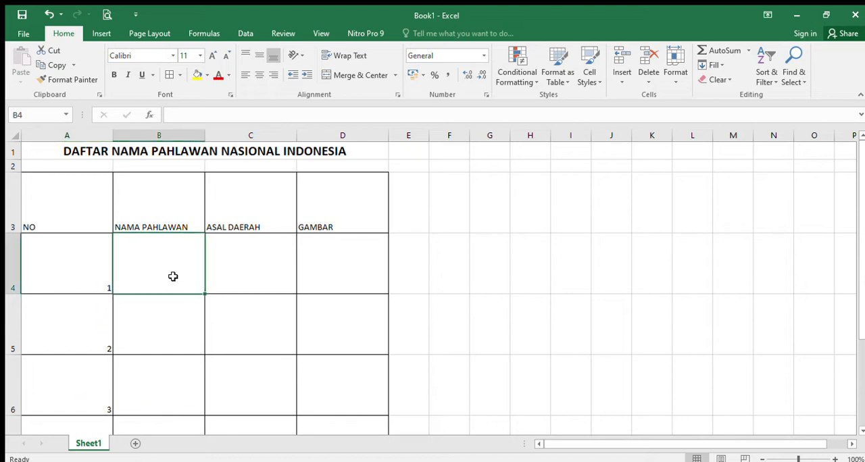
text(R.)
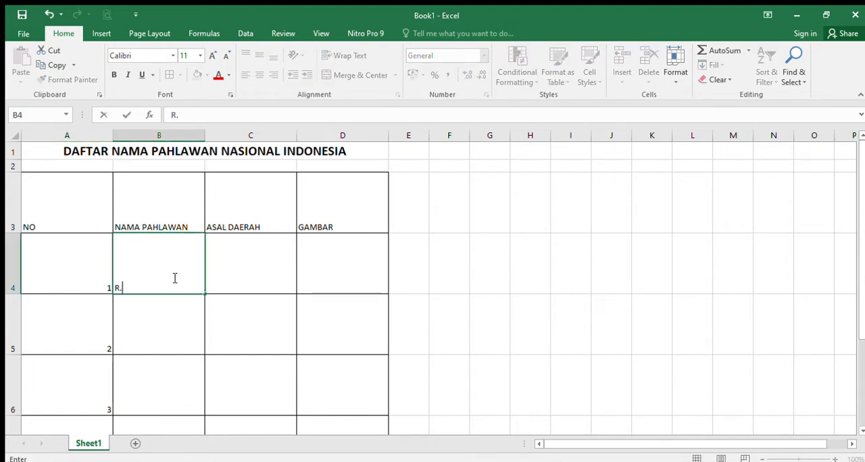
text(A KART)
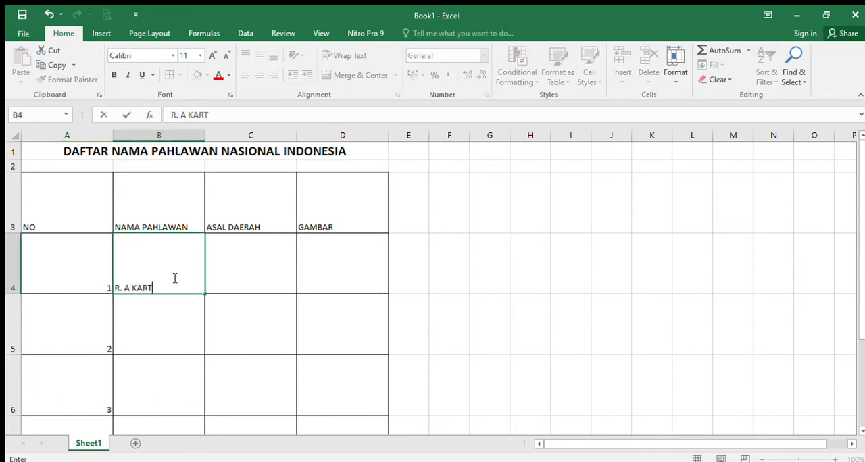
text(INI)
key(Return)
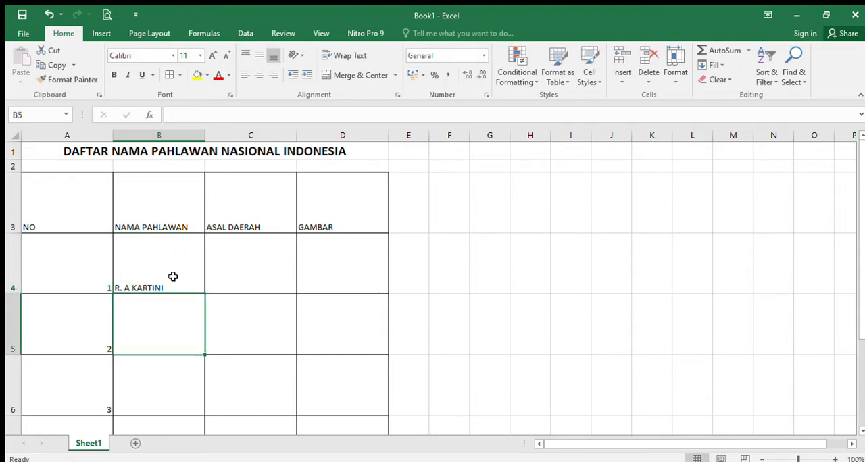
text(CUT NYAK)
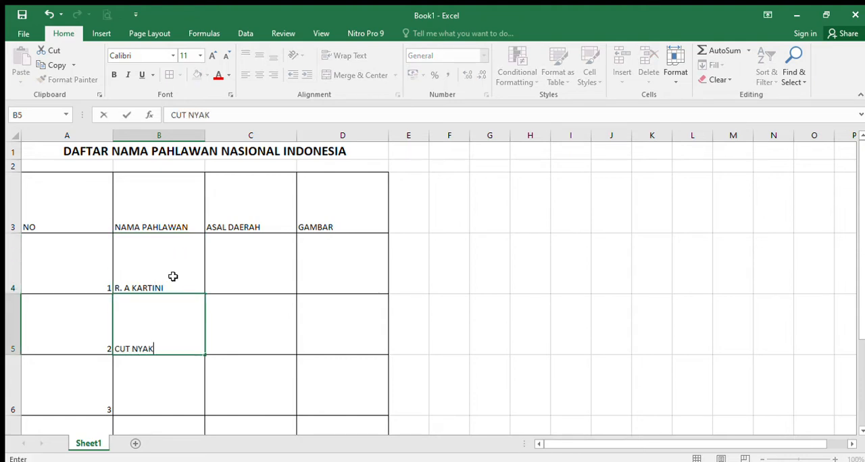
text( DINE)
key(Return)
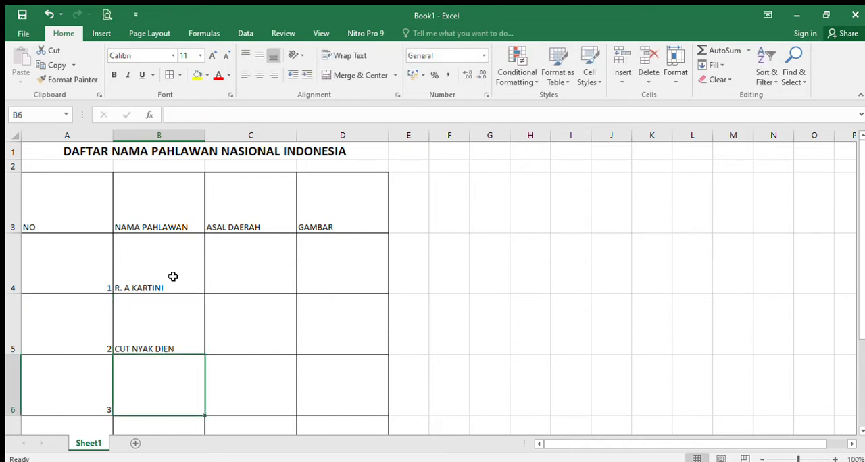
Enter JENDERAL SUDIRMAN, KAPITEN PATTIMURA and I GUSTI NGURAH RAI in cells B6 to B8
text(JENDERAL)
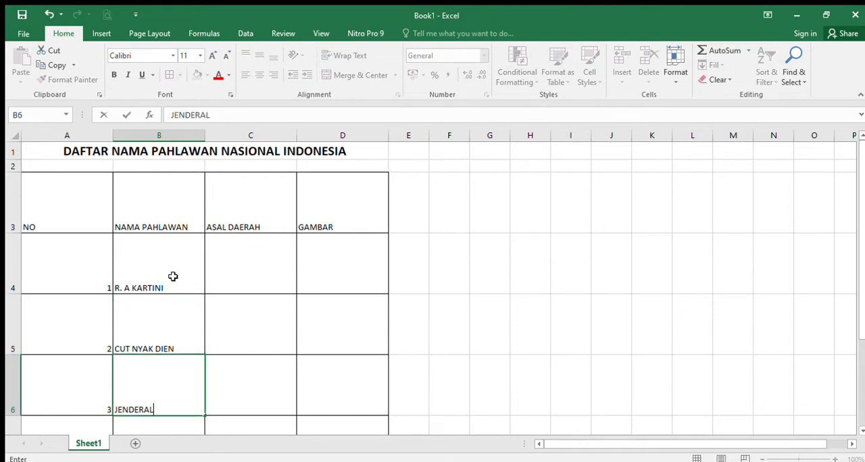
text( SUDIRMAN)
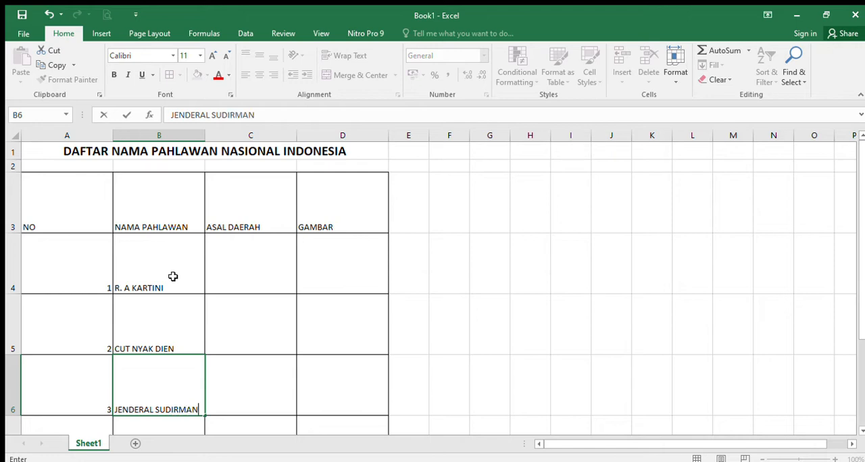
key(Return)
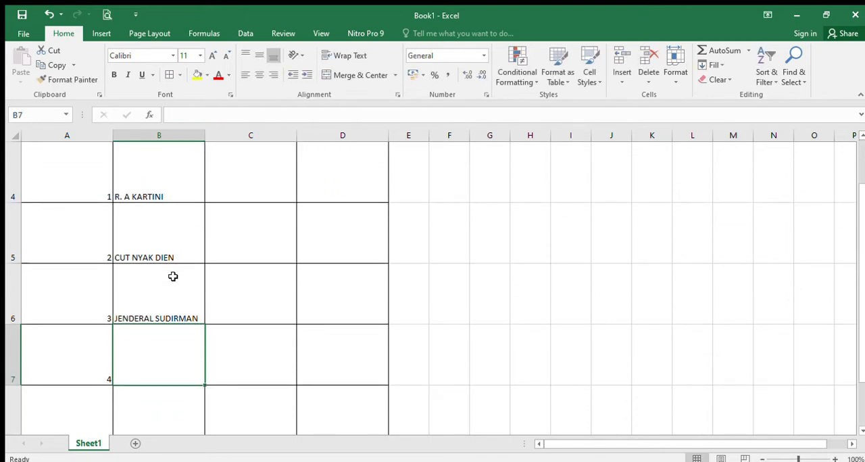
text(KAPITE)
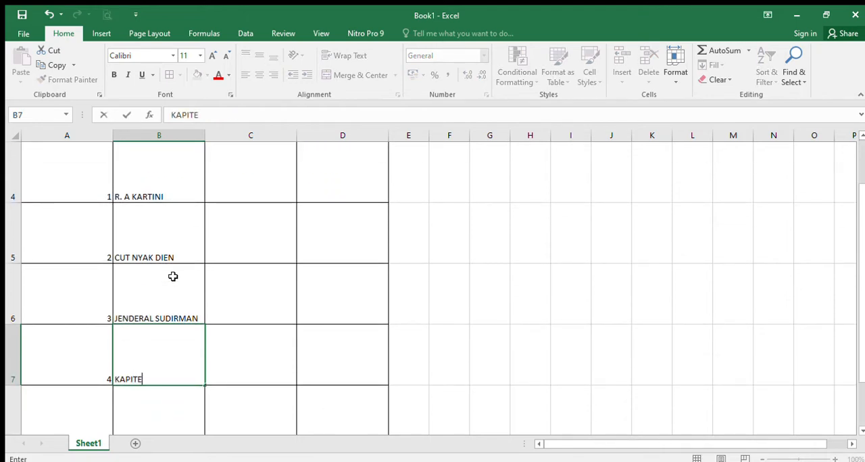
text(N PATTIMURA)
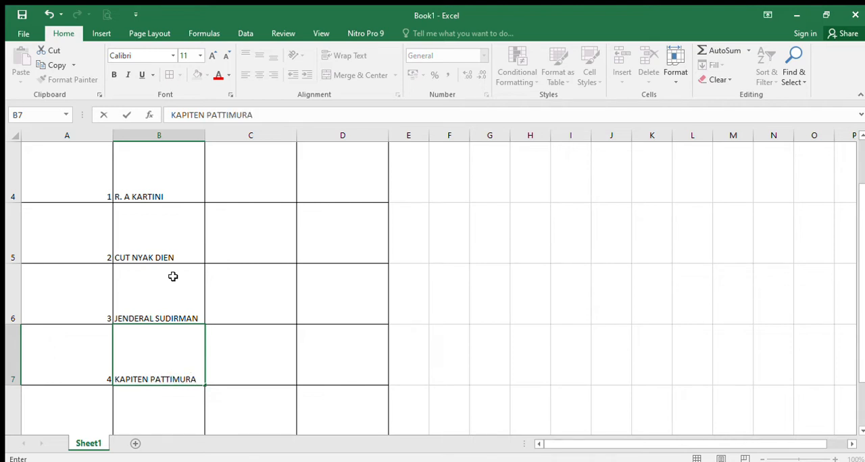
key(Return)
text(I GUSTI)
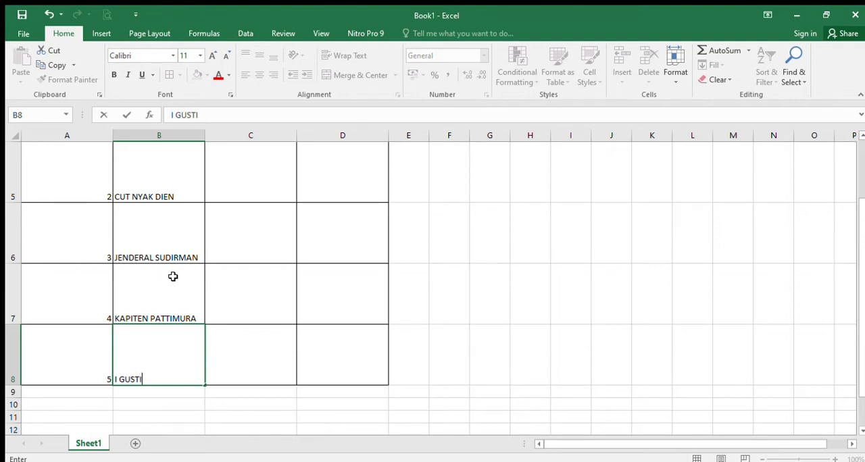
text( NGURAH RAI)
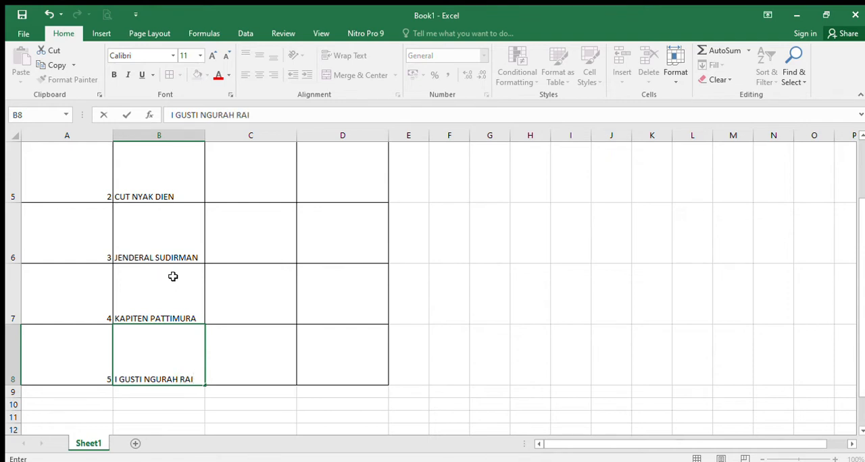
key(Return)
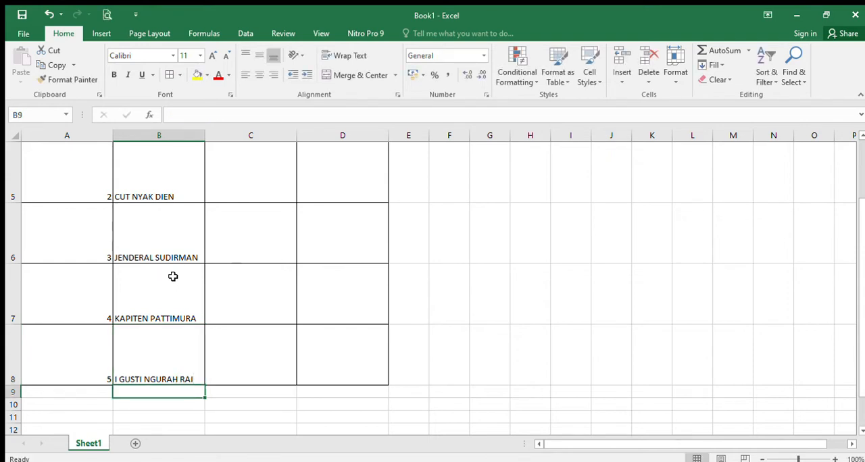
Enter the regions JEPARA and ACEH in cells C4 and C5 of the ASAL DAERAH column
scroll(135, 274, up, 2)
click(249, 250)
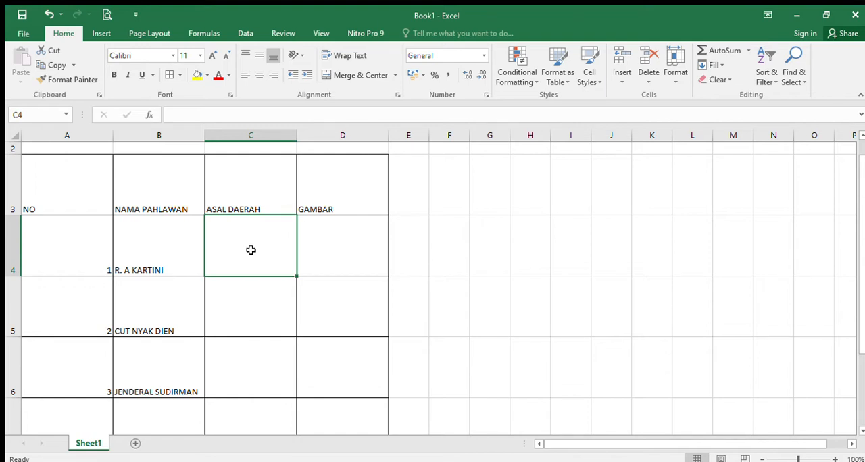
text(JEPARA)
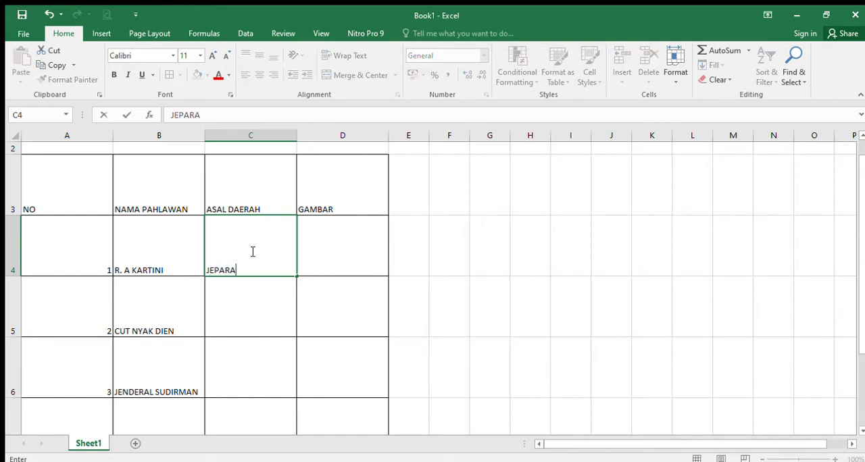
key(Return)
text(AC)
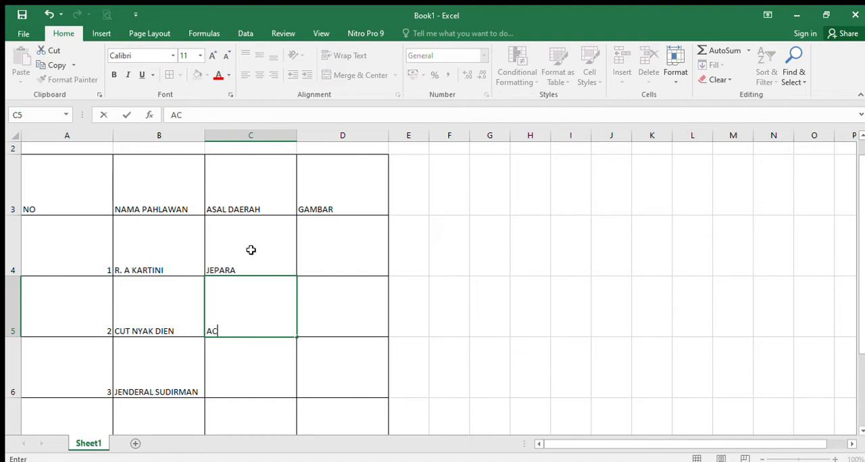
text(EH)
key(Return)
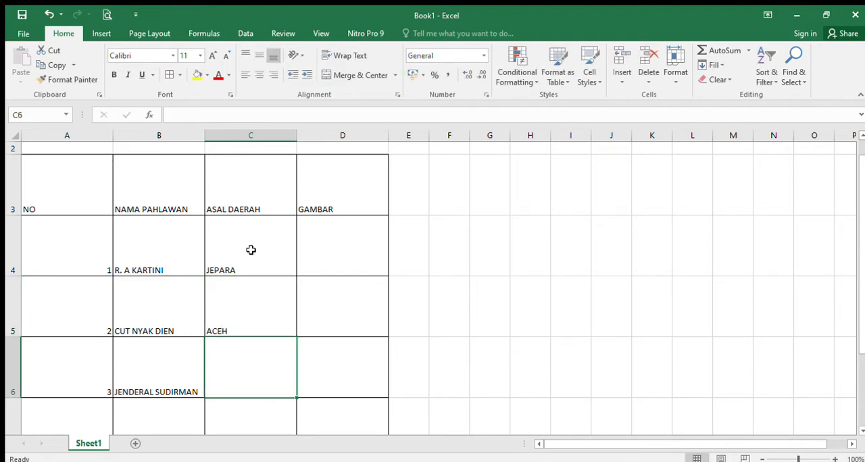
Enter the regions PURBALINGGA, MALUKU and BALI in cells C6 to C8
text(PURB)
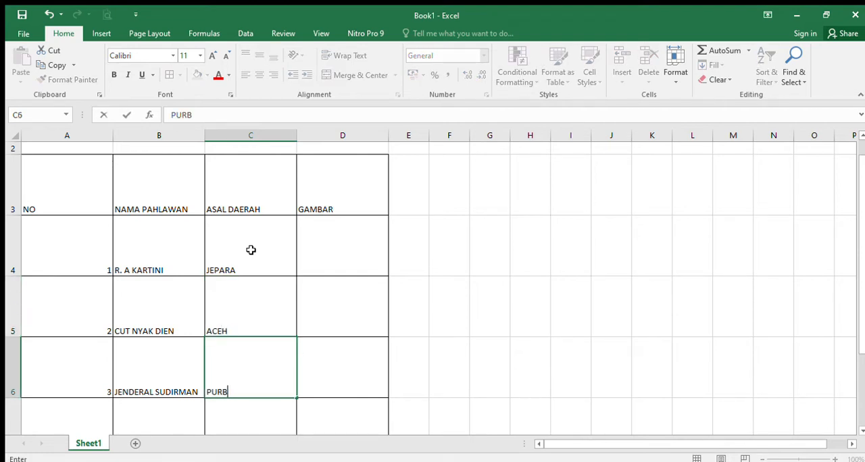
text(ALINGGA)
key(Return)
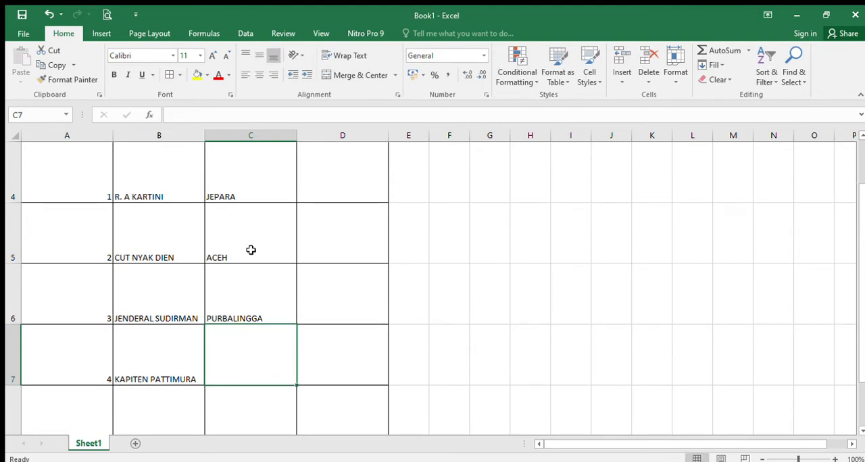
text(MALUKU)
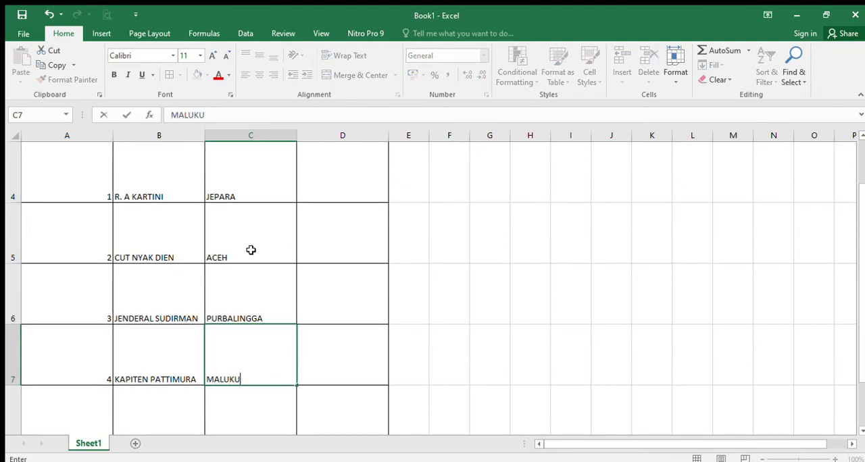
key(Return)
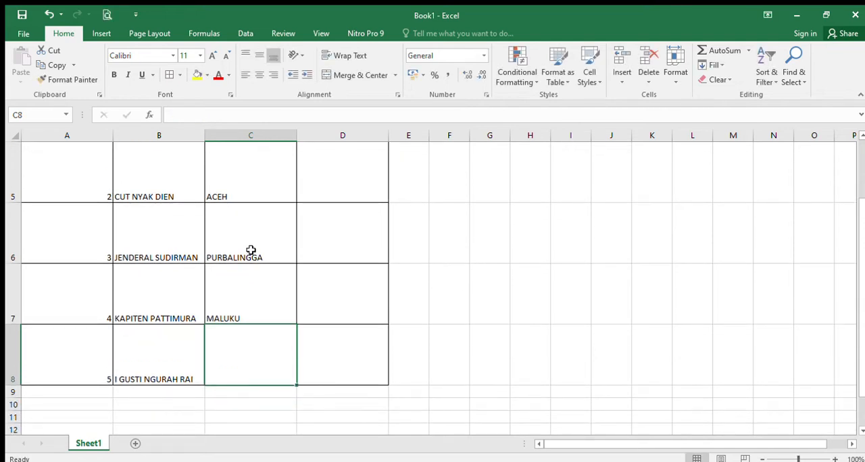
text(BALI)
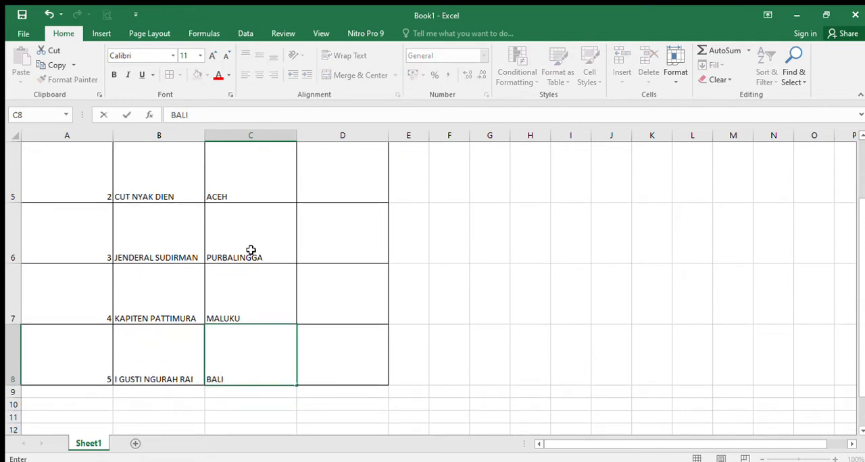
key(Return)
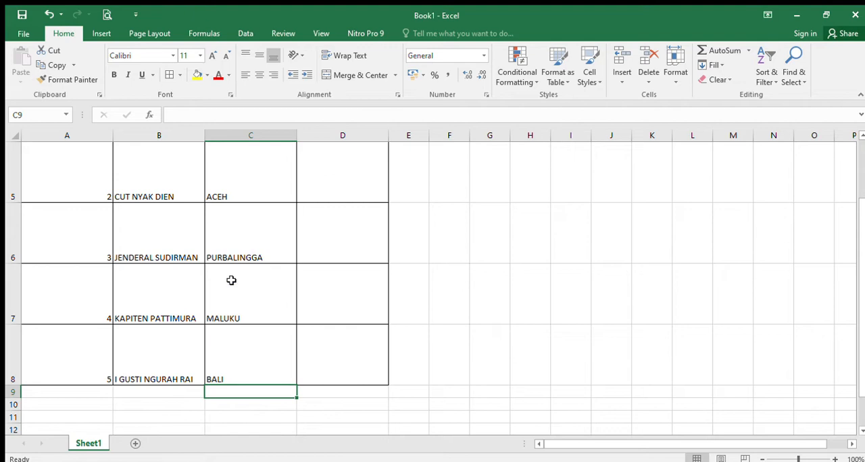
Center the contents of the table cells A3 to D8 both horizontally and vertically
scroll(229, 280, up, 2)
scroll(202, 287, down, 1)
scroll(203, 286, down, 1)
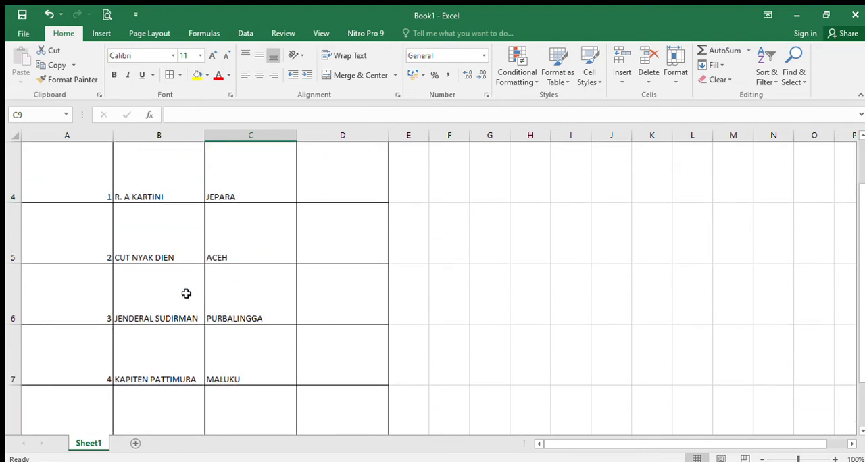
scroll(185, 294, up, 3)
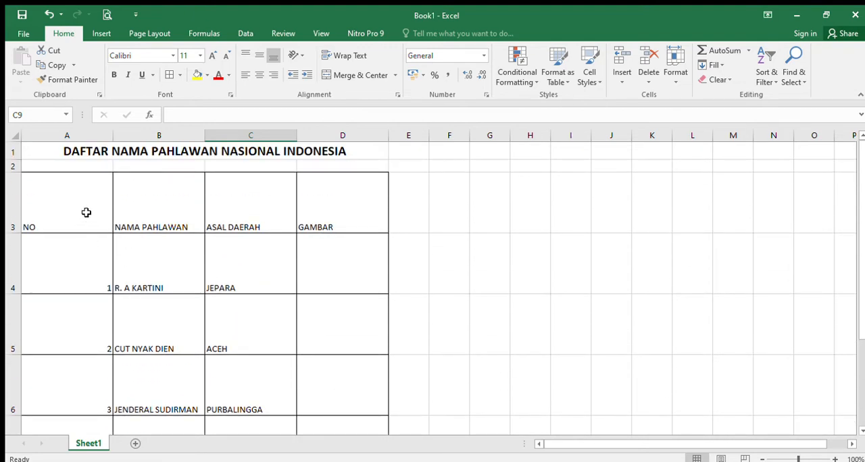
drag(86, 212, 329, 380)
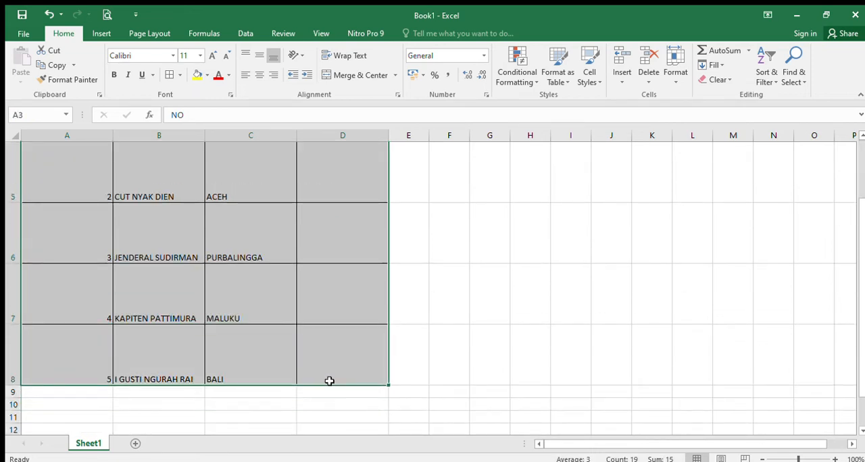
scroll(278, 325, up, 1)
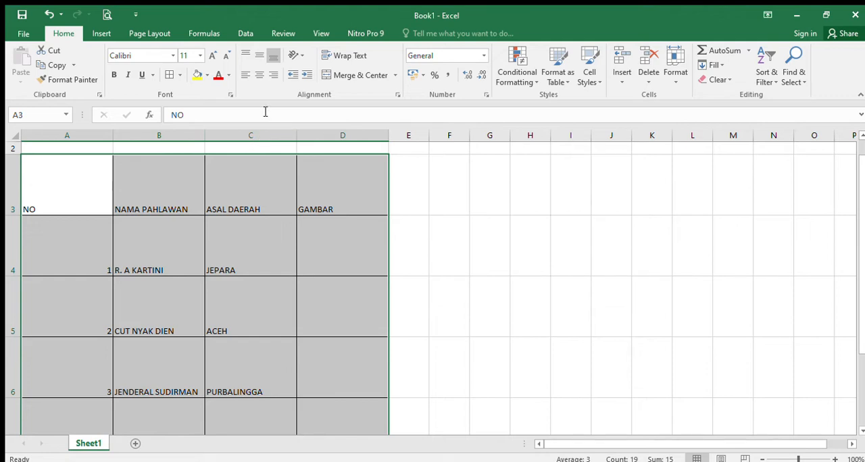
click(259, 75)
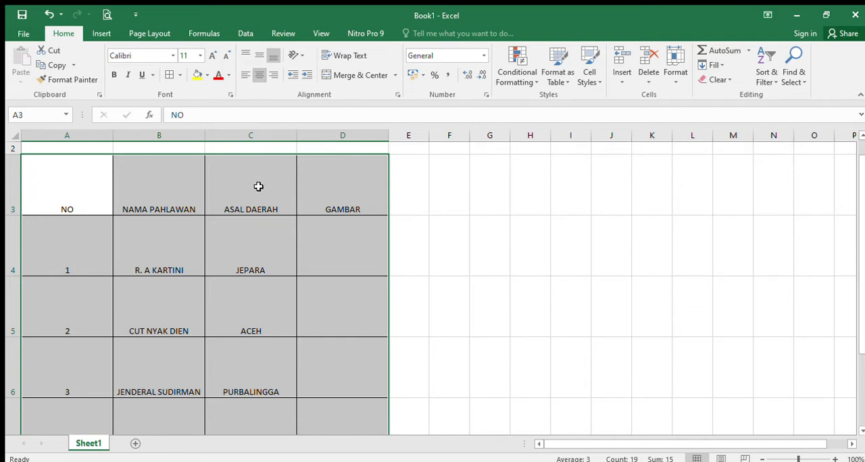
click(259, 57)
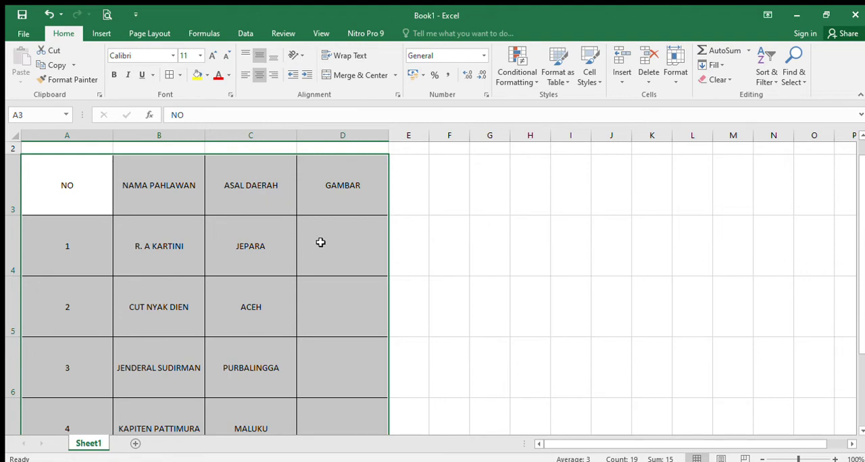
click(320, 242)
Italicize the ASAL DAERAH column from its header in C3 down to C8
drag(251, 195, 257, 350)
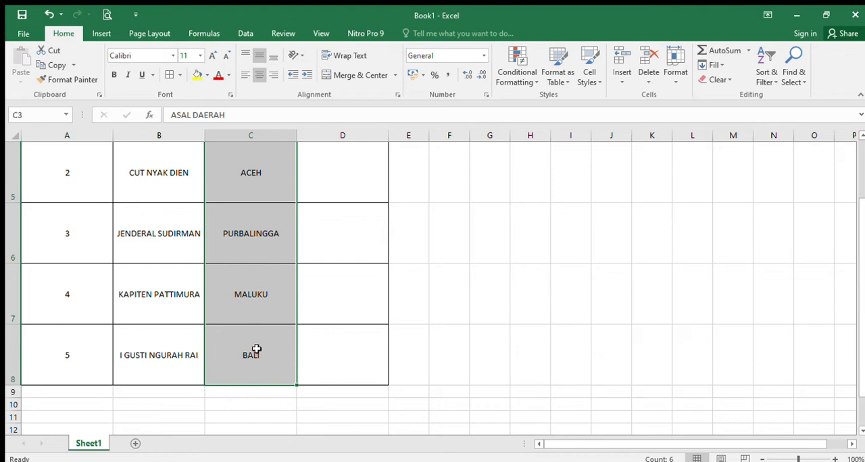
scroll(256, 350, up, 2)
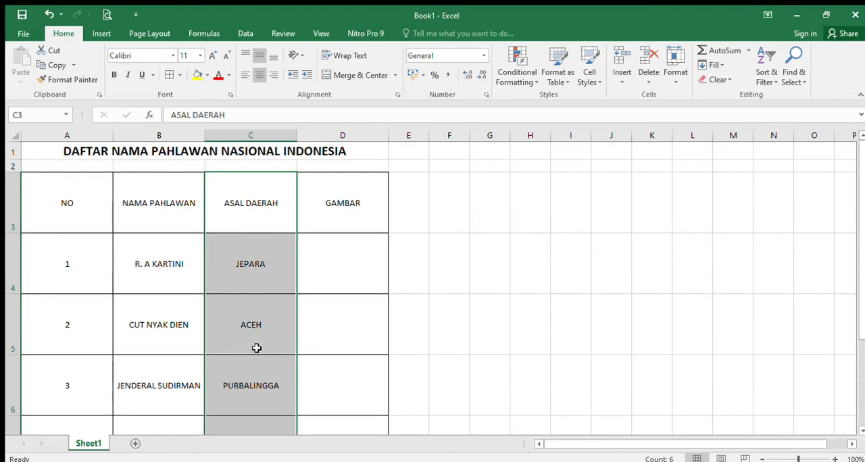
click(127, 76)
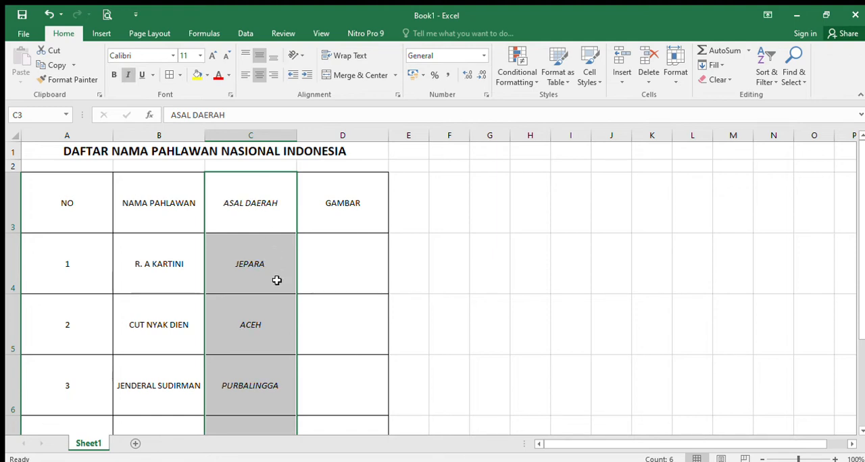
Insert the R. A Kartini portrait from a picture file at cell D4
click(337, 256)
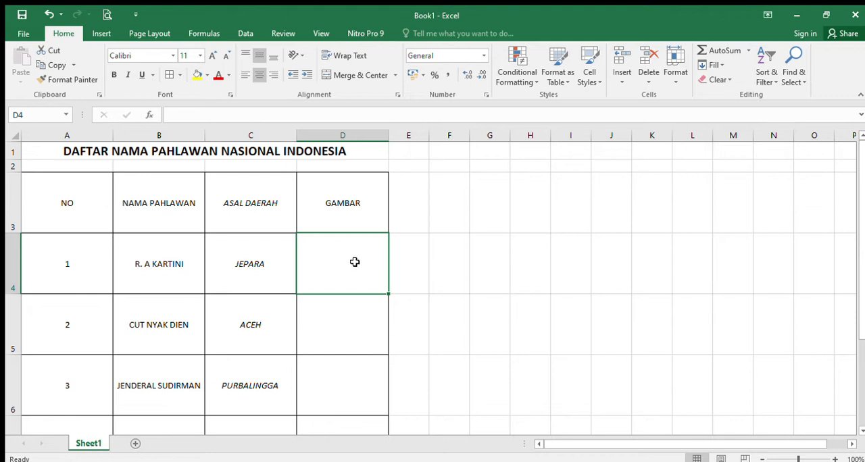
click(102, 34)
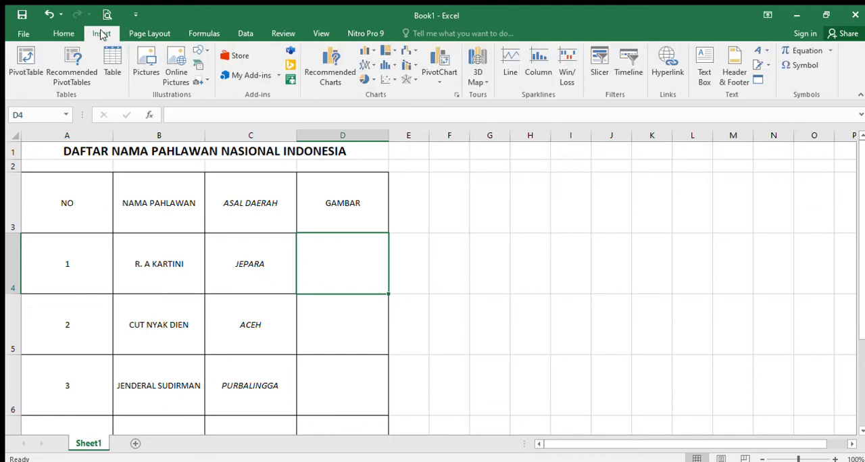
click(147, 71)
key(ctrl+v)
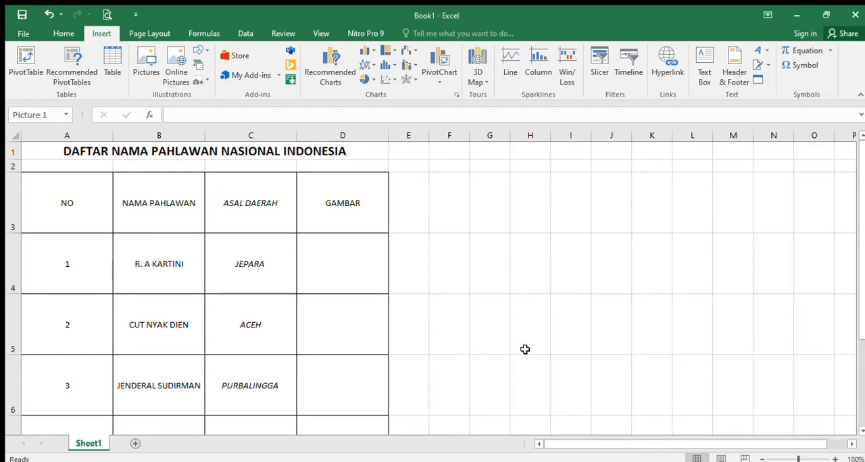
Shrink the R. A Kartini picture to about 2.46 cm high by 3.01 cm wide and center it in cell D4
drag(297, 233, 362, 310)
drag(432, 365, 404, 229)
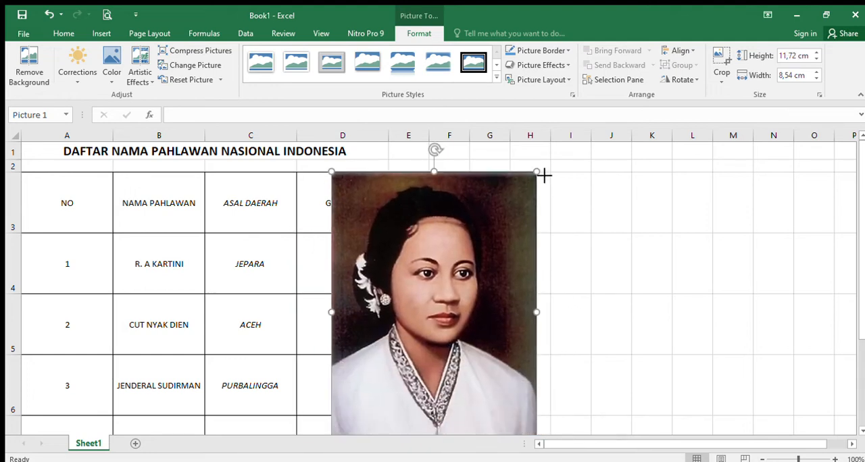
drag(544, 175, 428, 319)
drag(407, 377, 375, 289)
drag(348, 365, 350, 293)
drag(403, 265, 362, 263)
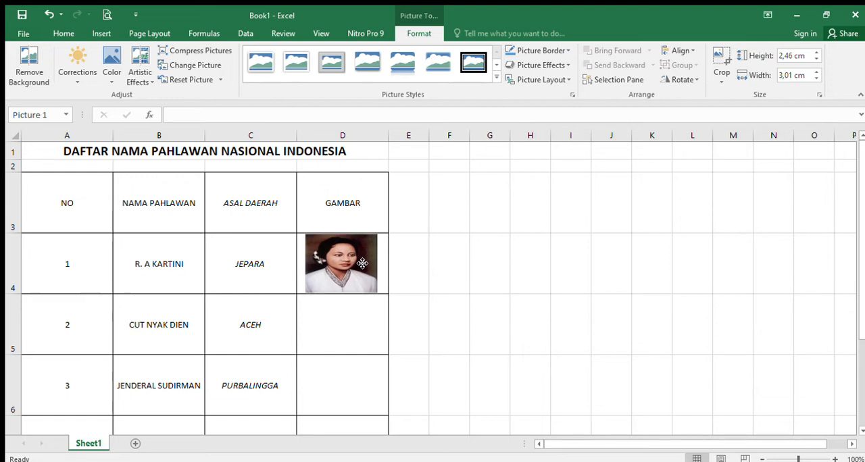
Insert the Cut Nyak Dien portrait from a picture file at cell D5
click(347, 340)
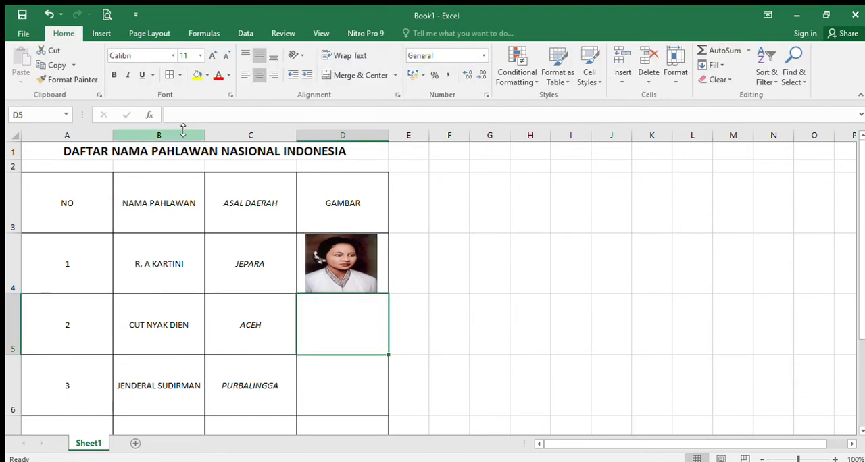
click(110, 39)
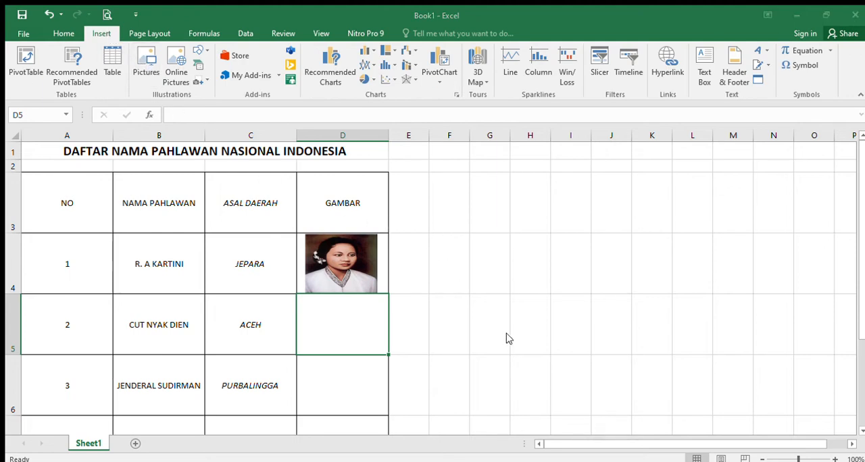
key(ctrl+v)
Shrink the Cut Nyak Dien picture to about 2.53 cm high by 2.23 cm wide and place it in cell D5
drag(523, 345, 458, 231)
drag(271, 193, 377, 320)
drag(427, 363, 396, 257)
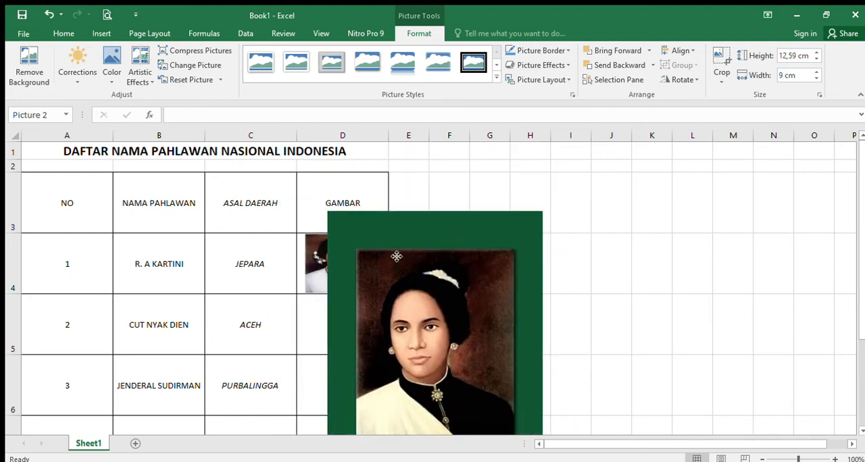
drag(544, 215, 448, 340)
drag(387, 386, 355, 245)
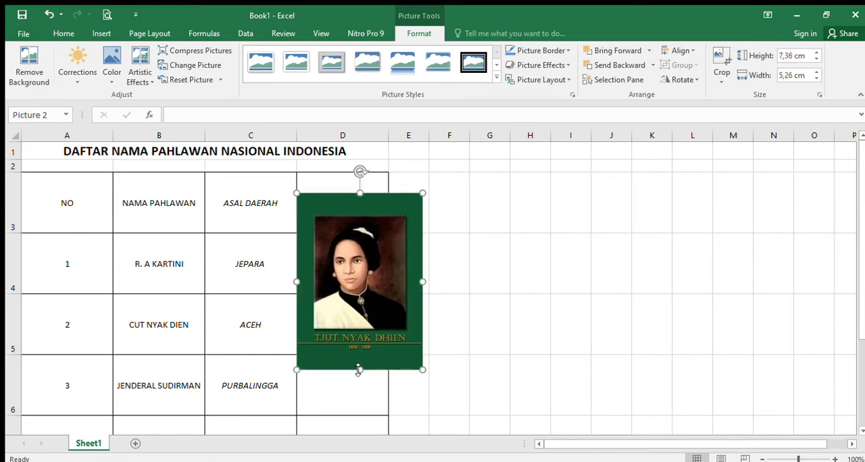
drag(358, 369, 360, 337)
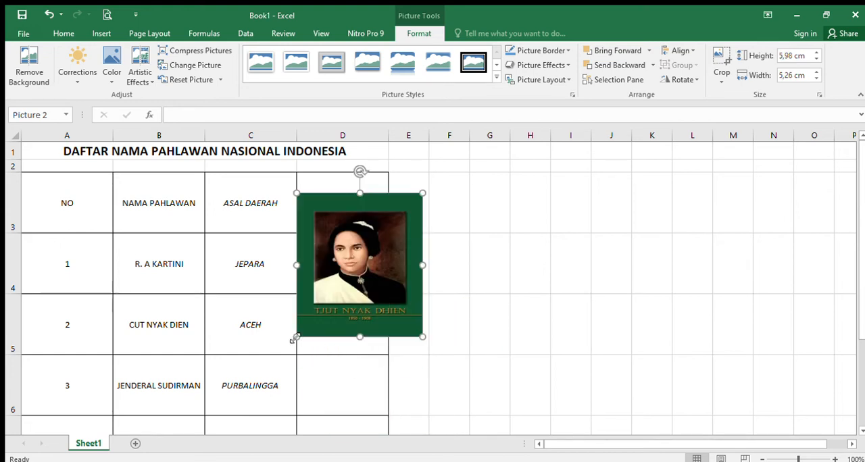
drag(296, 338, 333, 299)
drag(391, 237, 364, 300)
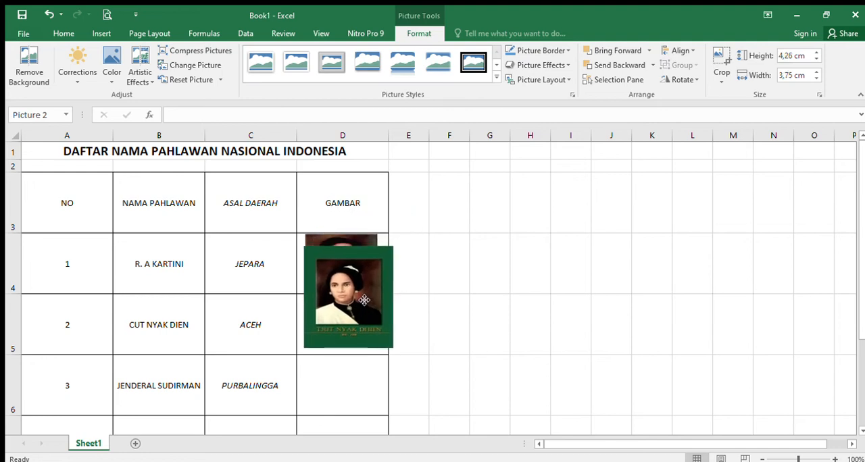
drag(392, 248, 347, 322)
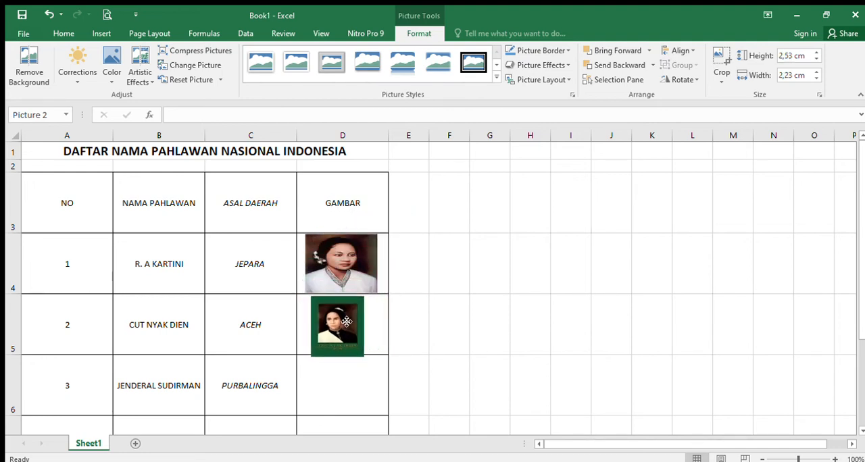
Make row 5 slightly taller and widen the Cut Nyak Dien picture to match the width of the R. A Kartini picture
click(266, 337)
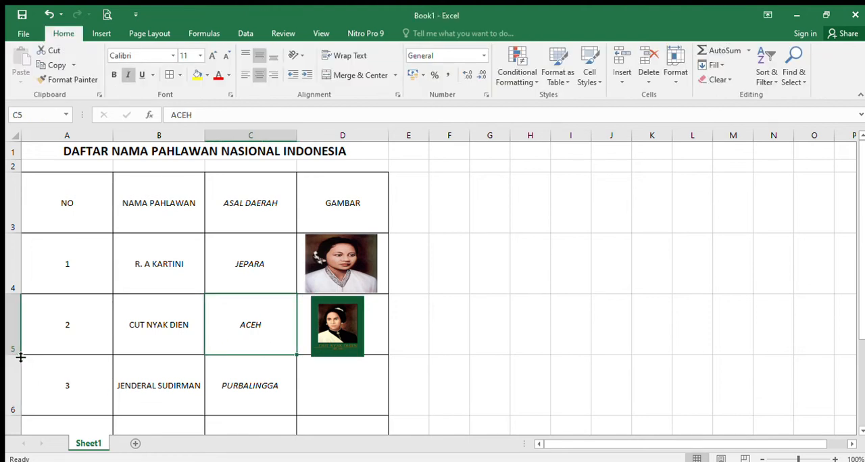
drag(20, 357, 23, 363)
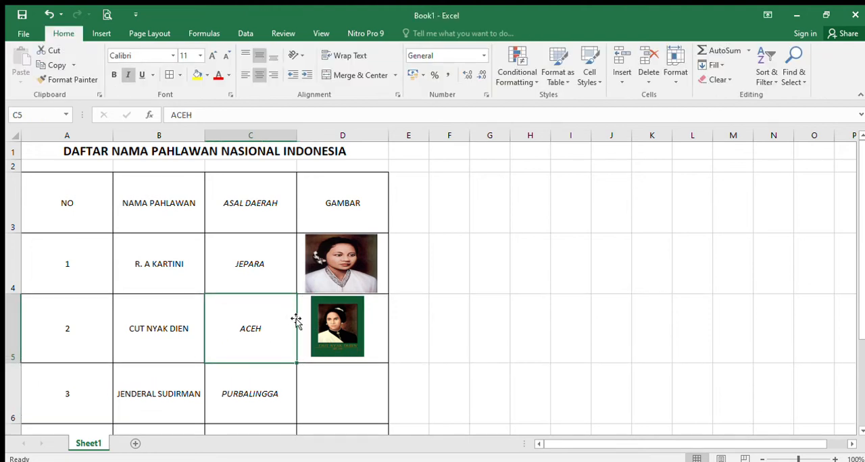
click(316, 319)
click(365, 327)
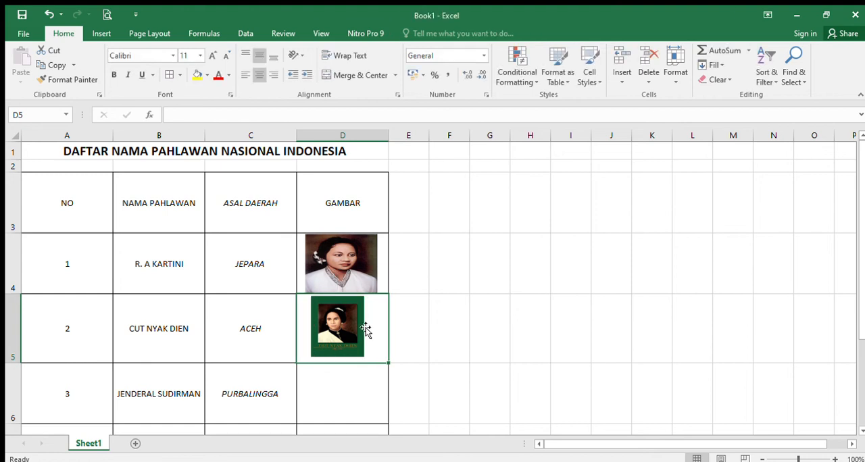
click(329, 335)
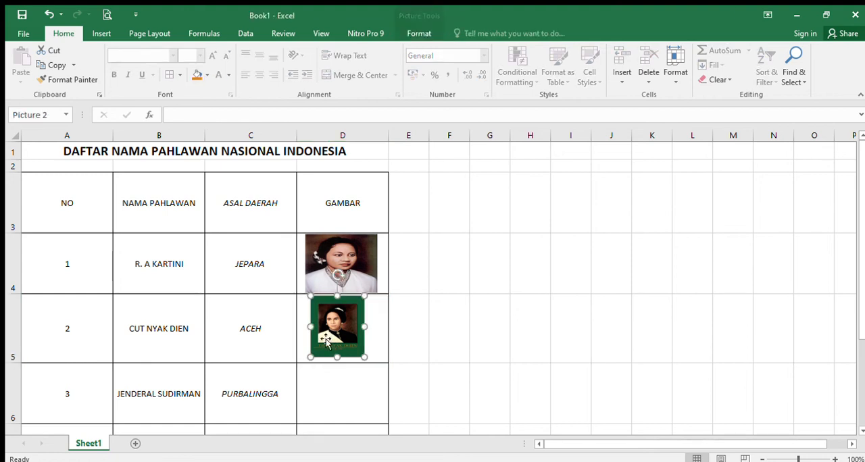
drag(307, 327, 299, 329)
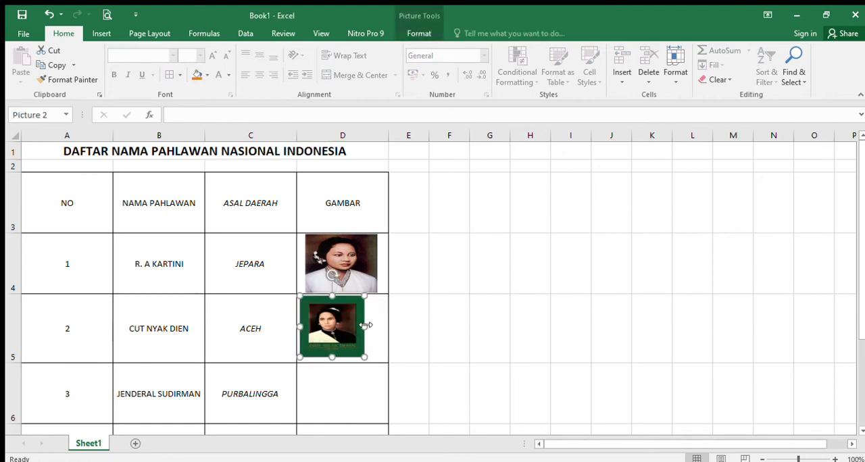
mouse_move(365, 326)
mouse_down()
mouse_move(381, 330)
mouse_move(350, 331)
mouse_up()
click(361, 280)
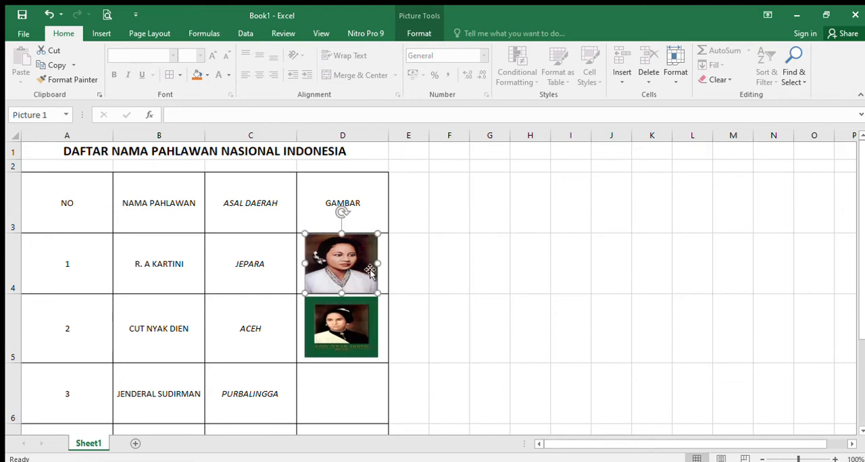
click(453, 353)
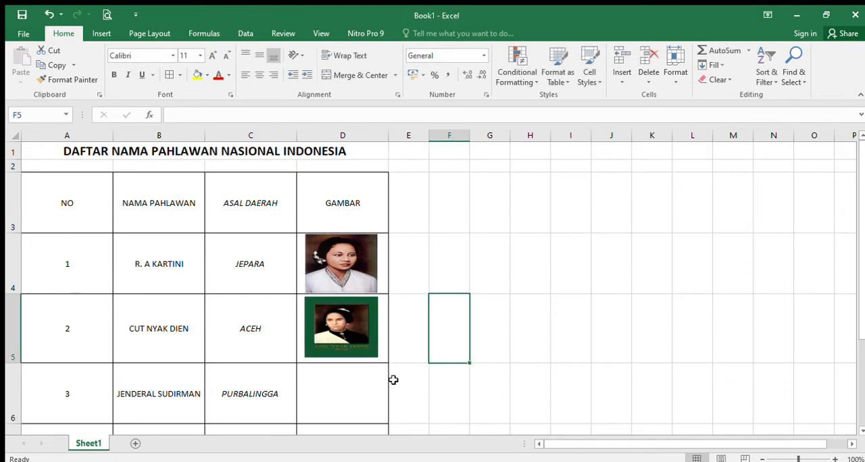
Insert the Jenderal Sudirman picture at cell D6 and shrink it to fit within the column's width
scroll(369, 364, down, 1)
scroll(370, 363, down, 1)
click(343, 309)
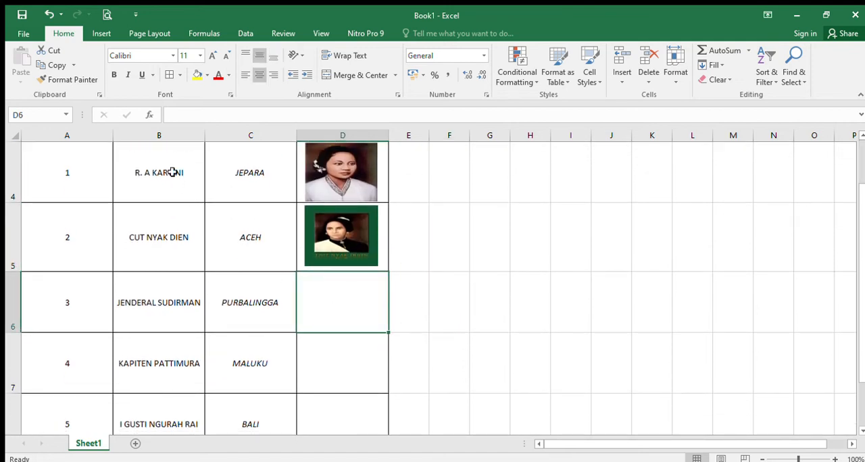
click(101, 33)
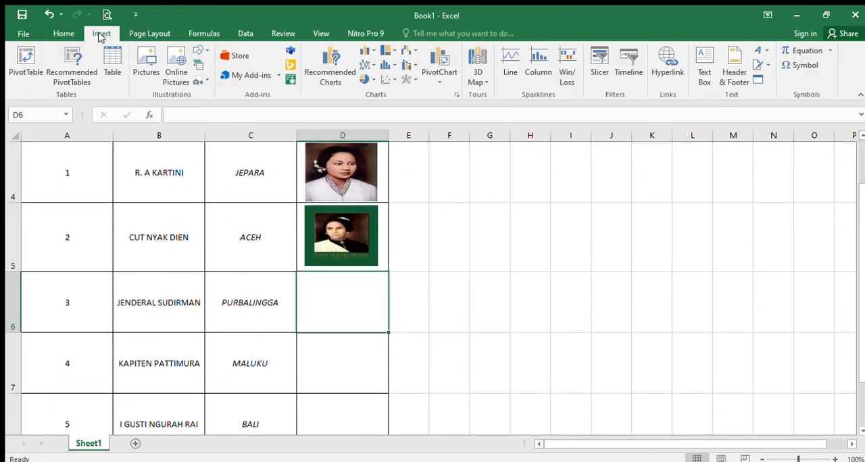
click(140, 66)
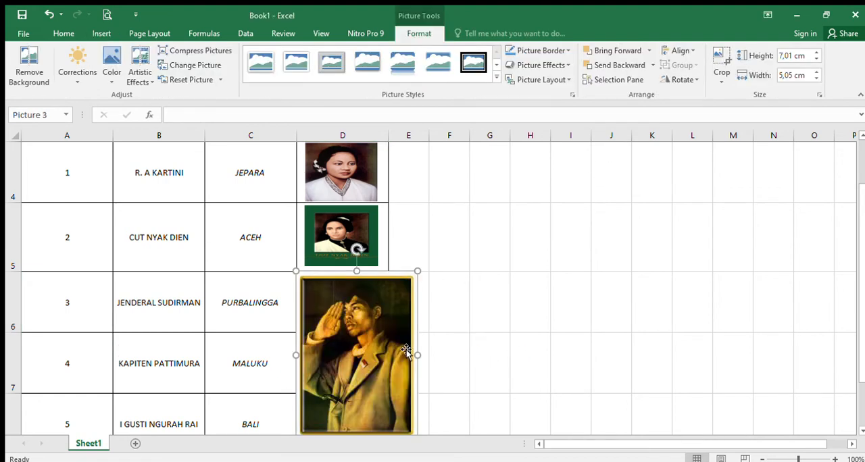
drag(407, 351, 410, 344)
drag(422, 427, 364, 293)
Increase the height of row 6 and fit the Jenderal Sudirman picture centered inside cell D6
click(251, 243)
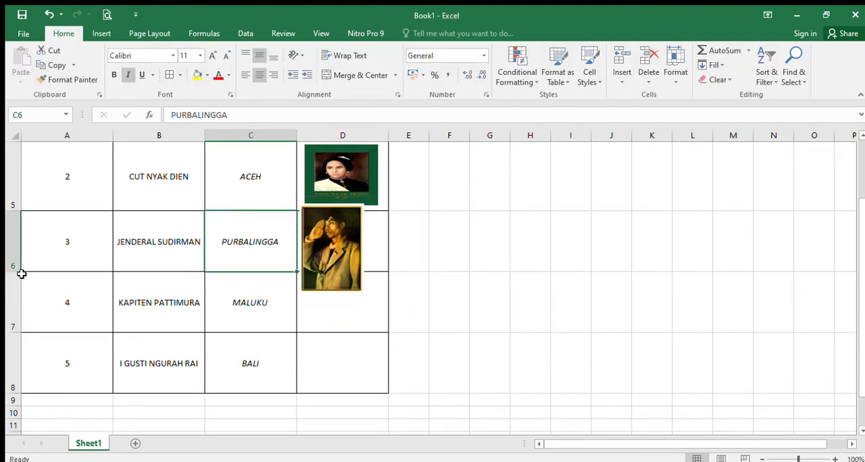
drag(16, 273, 17, 289)
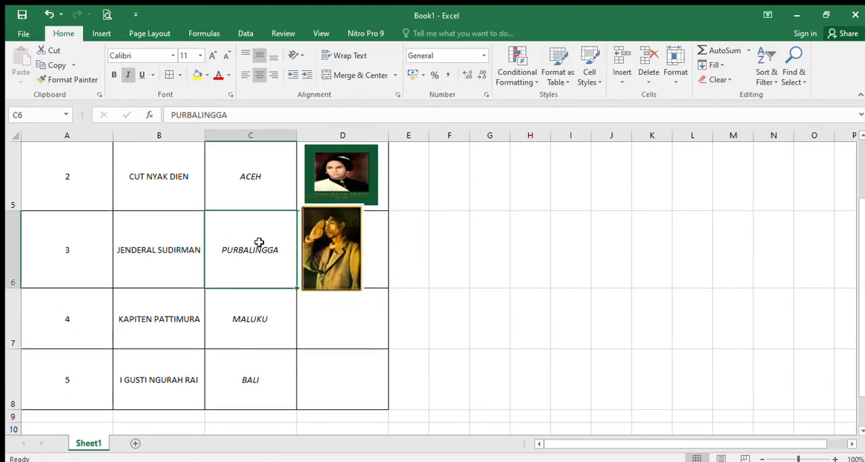
drag(332, 250, 340, 250)
drag(340, 204, 380, 255)
click(431, 316)
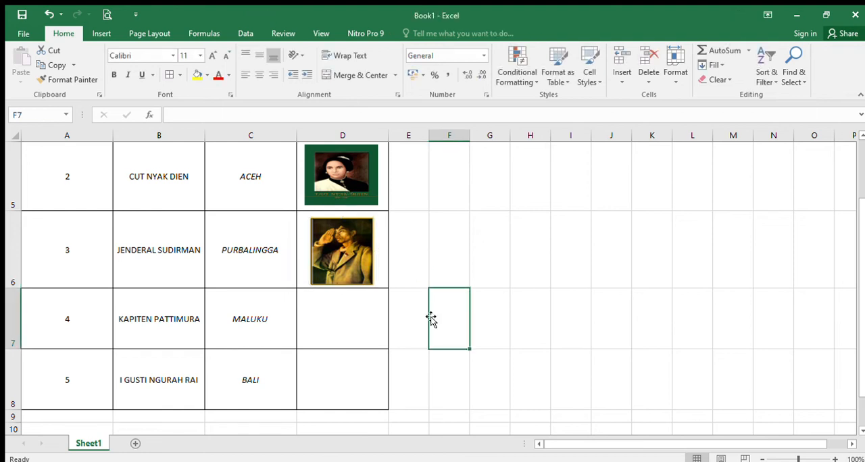
Insert the Kapiten Pattimura portrait from a picture file at cell D7
click(371, 321)
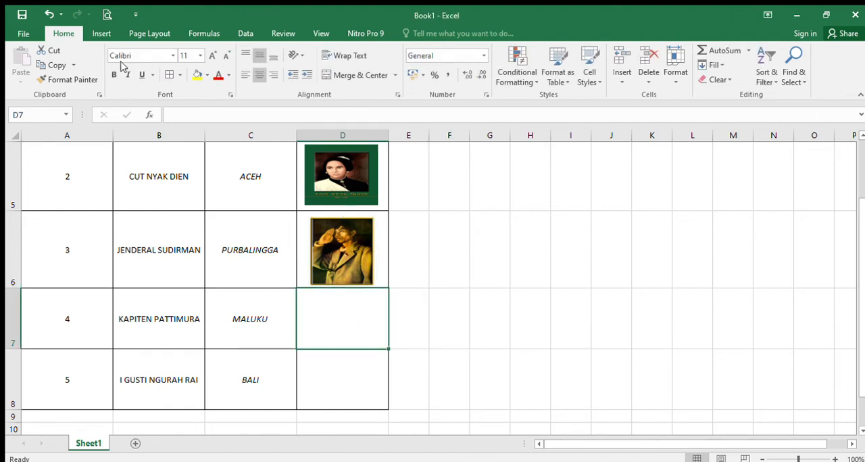
click(101, 33)
click(141, 76)
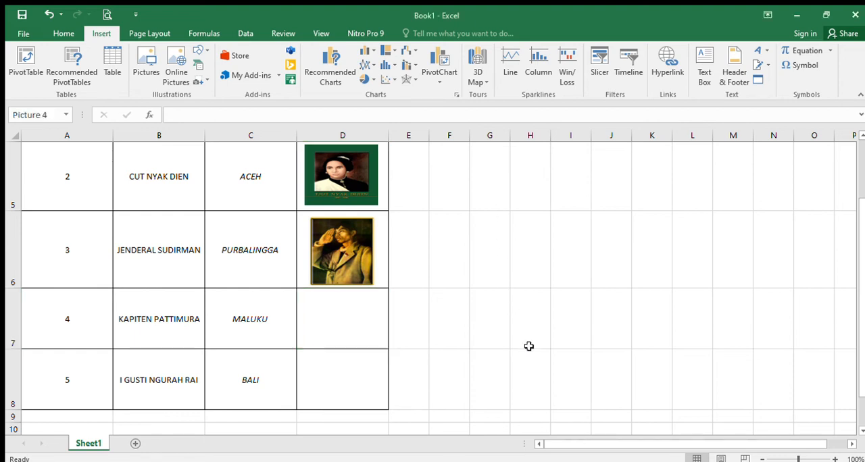
Shrink the Kapiten Pattimura picture to about 2.88 cm wide, reduce its height to the row, and place it in cell D7
drag(296, 287, 350, 370)
drag(469, 412, 439, 199)
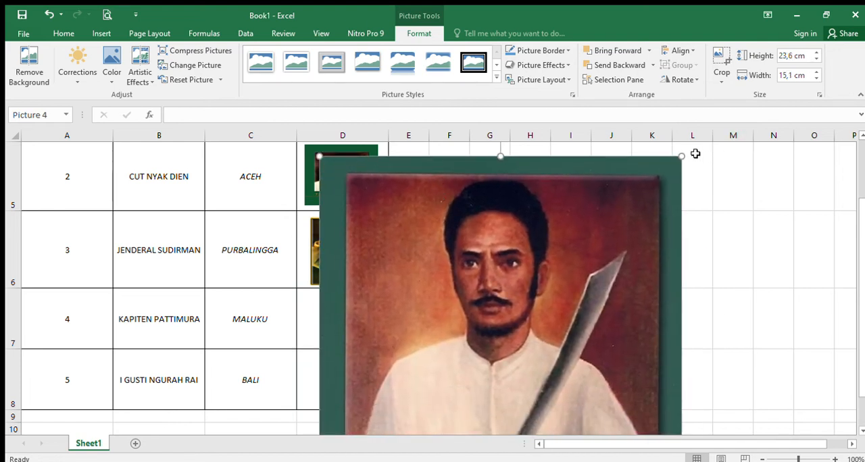
drag(680, 160, 436, 385)
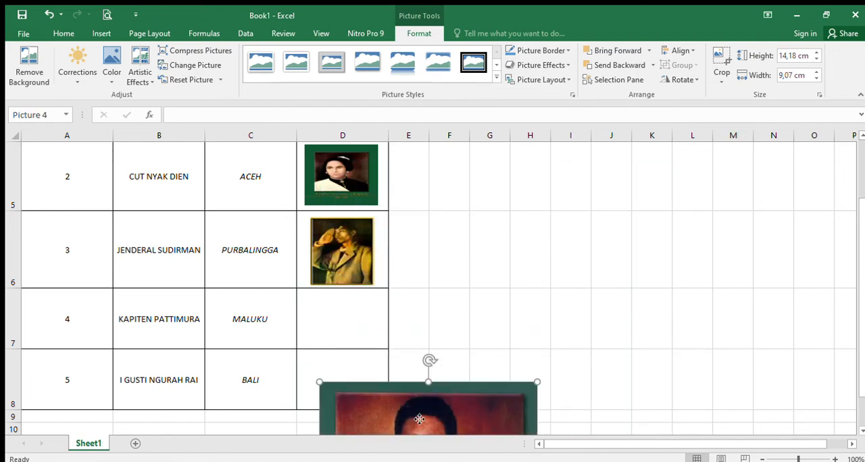
drag(419, 414, 434, 189)
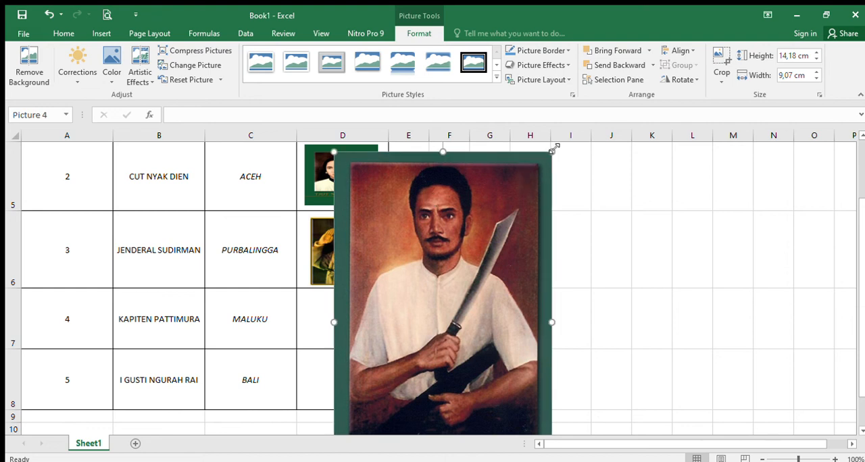
drag(554, 147, 333, 272)
drag(336, 360, 349, 348)
drag(347, 315, 353, 321)
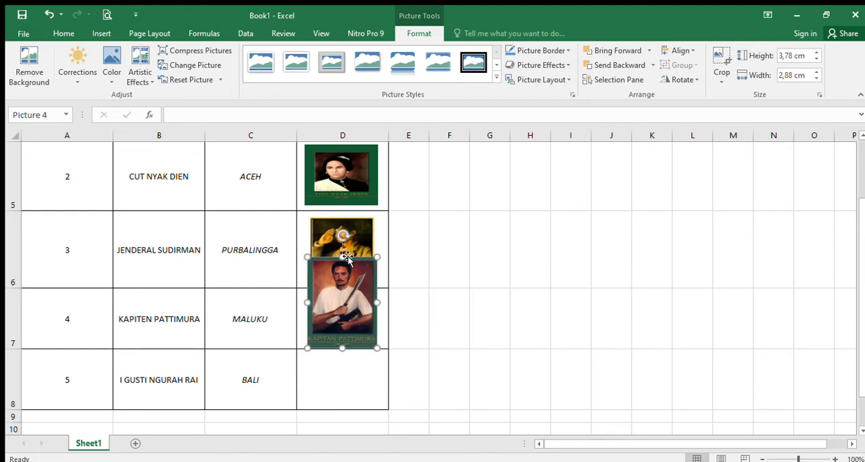
drag(347, 257, 347, 296)
Make row 7 slightly taller and reposition the Kapiten Pattimura picture inside cell D7
click(290, 320)
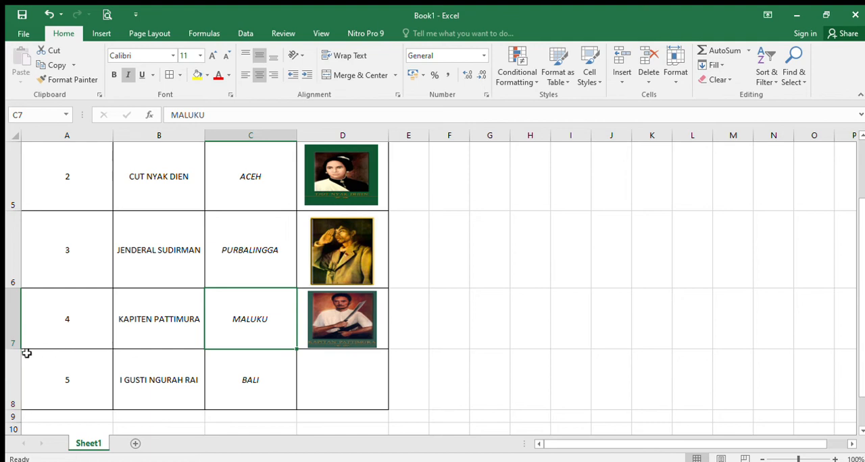
drag(18, 350, 20, 354)
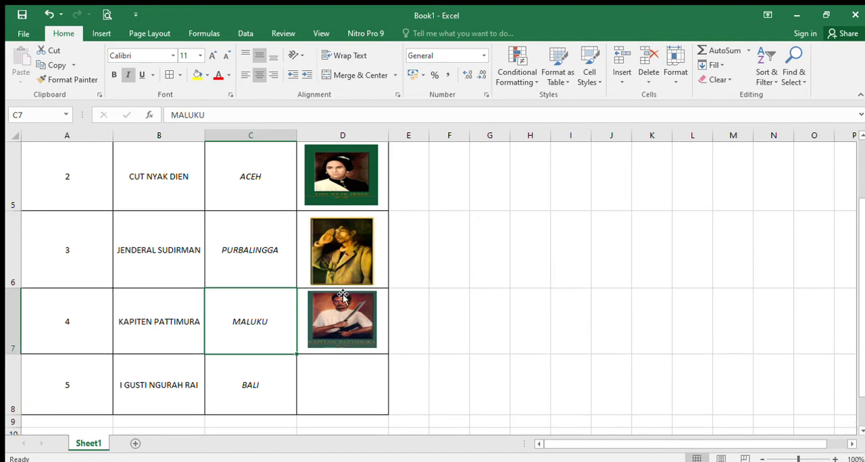
drag(339, 307, 336, 308)
click(479, 320)
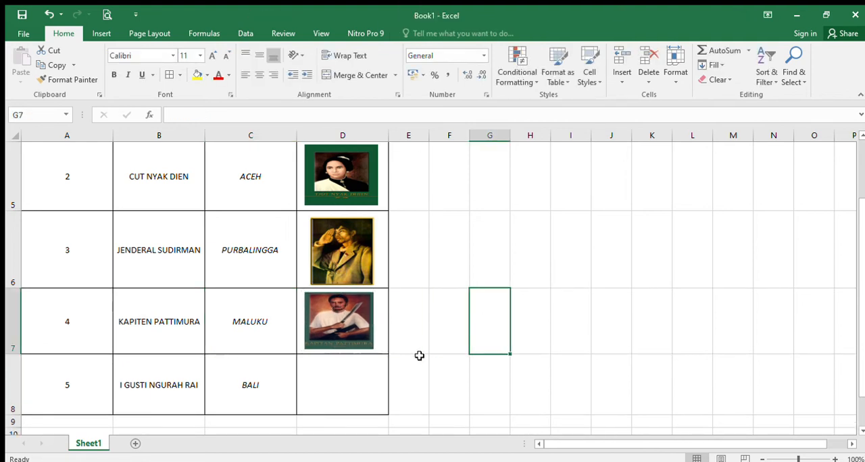
Insert the I Gusti Ngurah Rai portrait from a picture file at cell D8
click(345, 392)
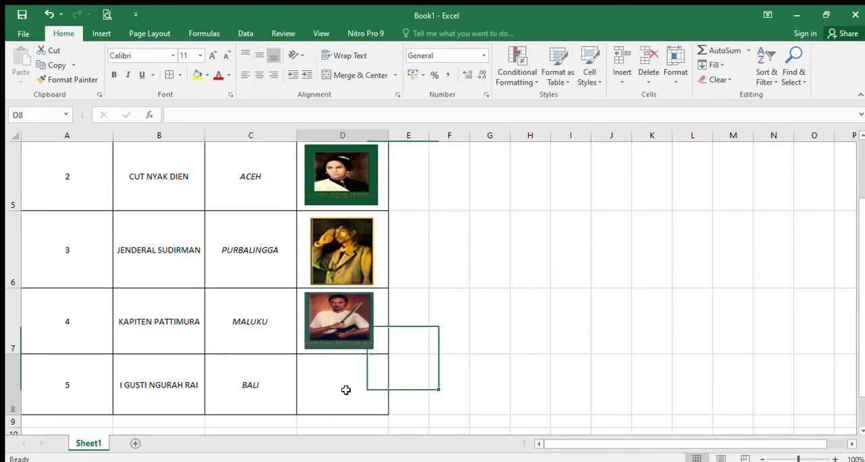
click(101, 33)
click(145, 62)
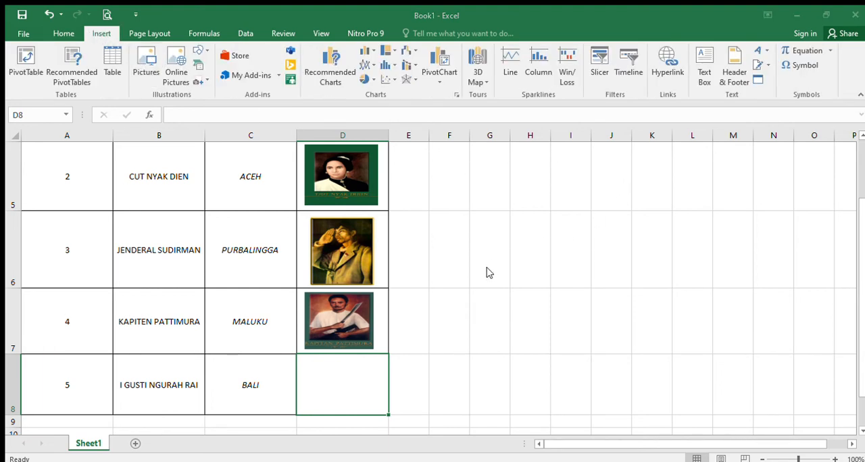
click(505, 342)
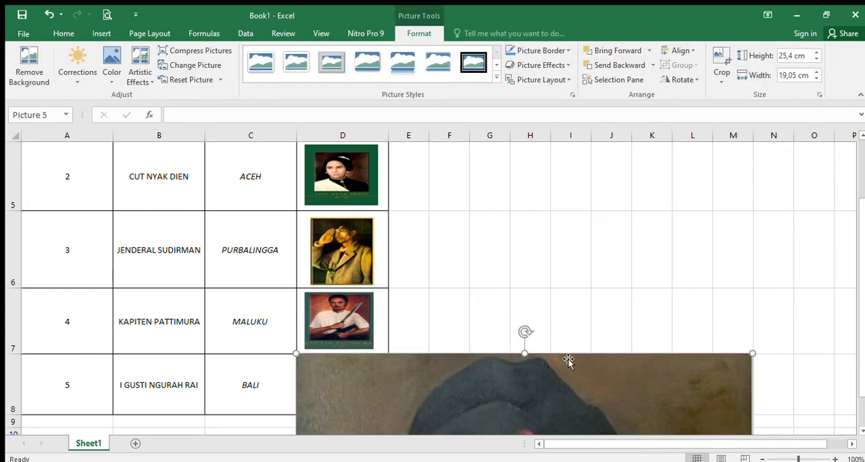
Scale the I Gusti Ngurah Rai picture down proportionally to about 7.44 cm high and 5.58 cm wide
drag(541, 393, 507, 249)
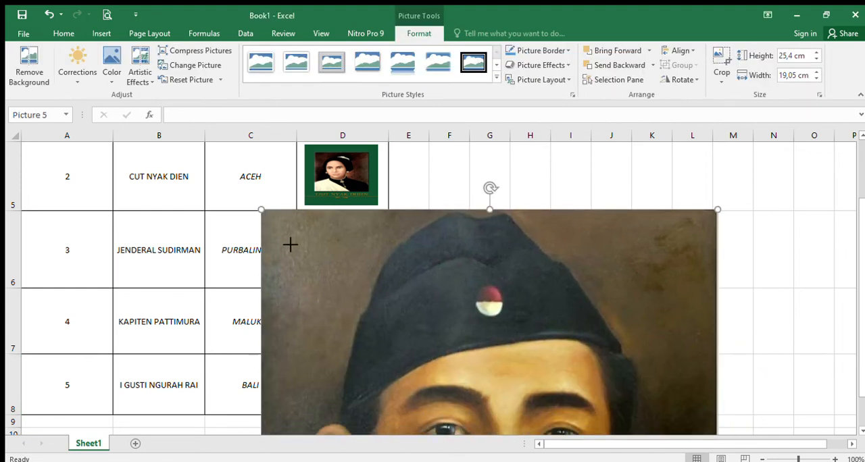
drag(290, 245, 412, 317)
drag(477, 352, 435, 238)
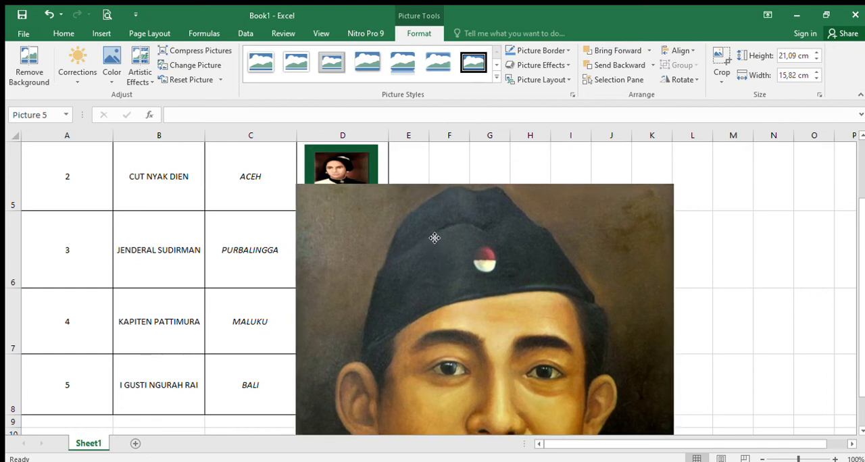
drag(295, 184, 371, 286)
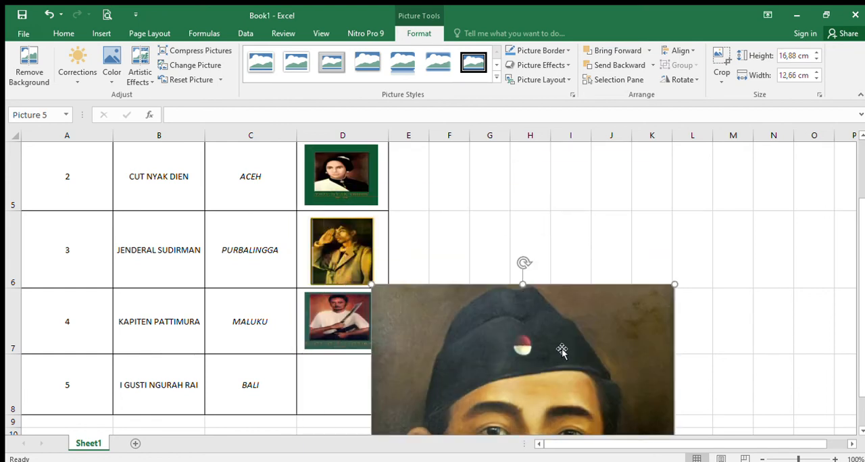
drag(561, 350, 515, 224)
drag(330, 171, 435, 311)
drag(506, 350, 361, 213)
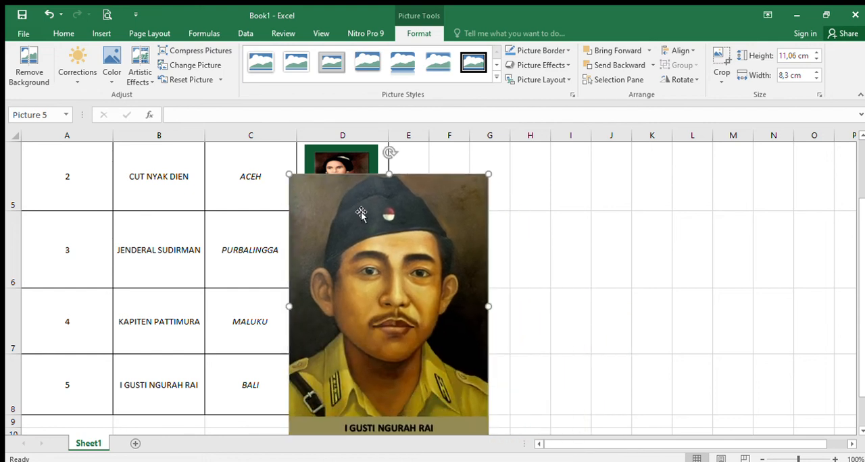
drag(285, 173, 355, 260)
drag(381, 331, 457, 250)
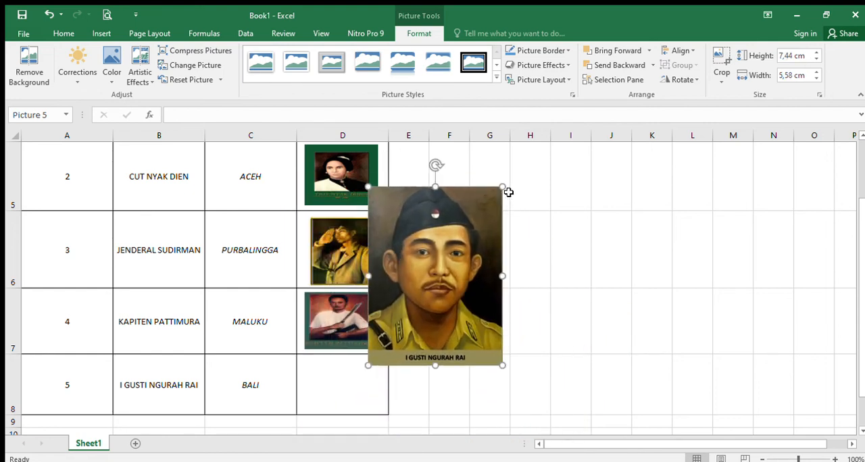
Reduce the I Gusti Ngurah Rai picture to about 2.22 cm high and fit it centered inside cell D8
drag(507, 191, 332, 363)
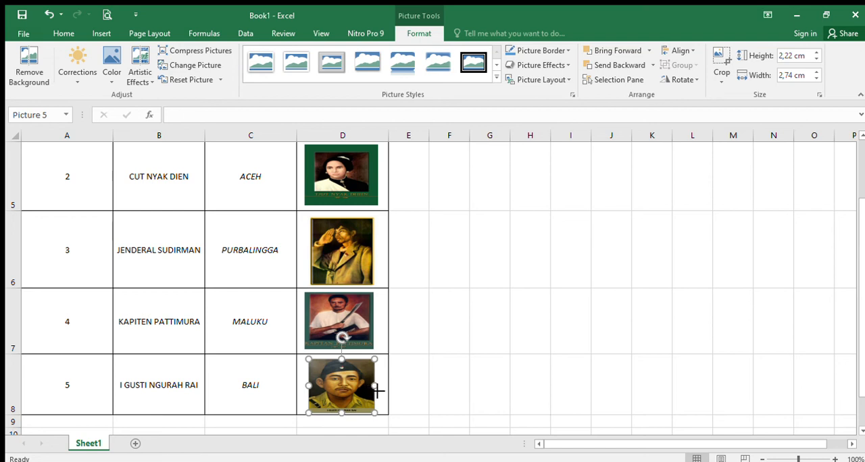
drag(378, 391, 342, 401)
click(485, 351)
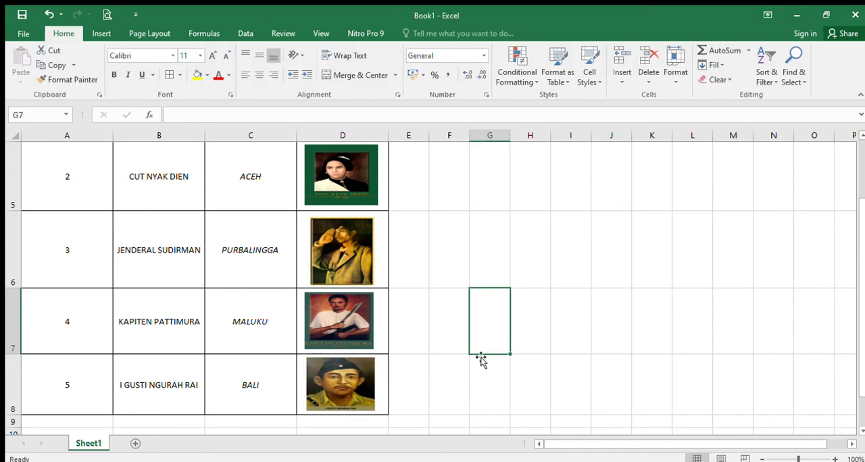
Narrow column A, which holds the NO numbers, by roughly a quarter of its width
scroll(419, 336, up, 2)
scroll(426, 341, down, 2)
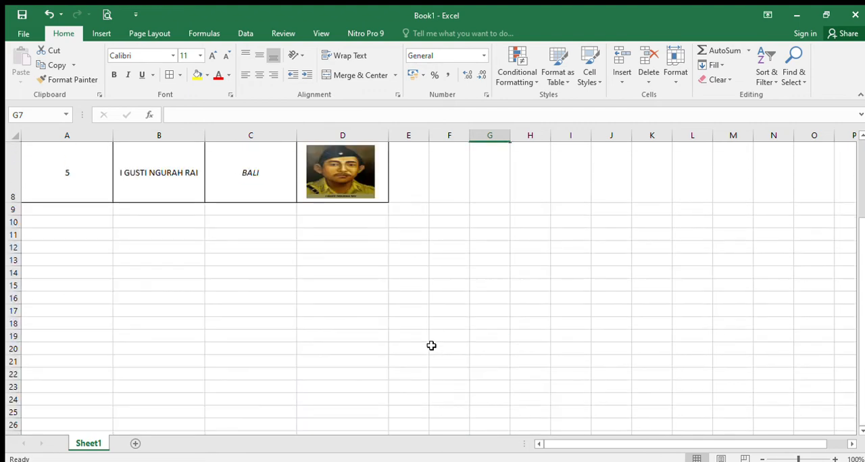
scroll(422, 343, up, 1)
scroll(419, 341, up, 2)
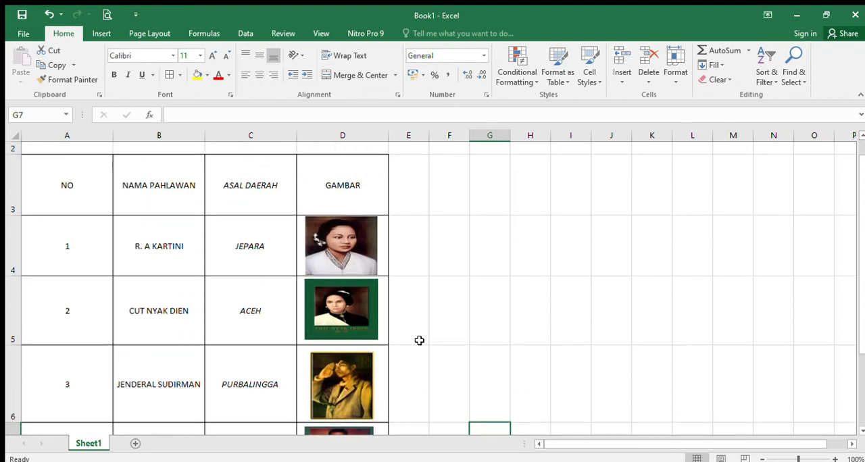
scroll(112, 344, up, 1)
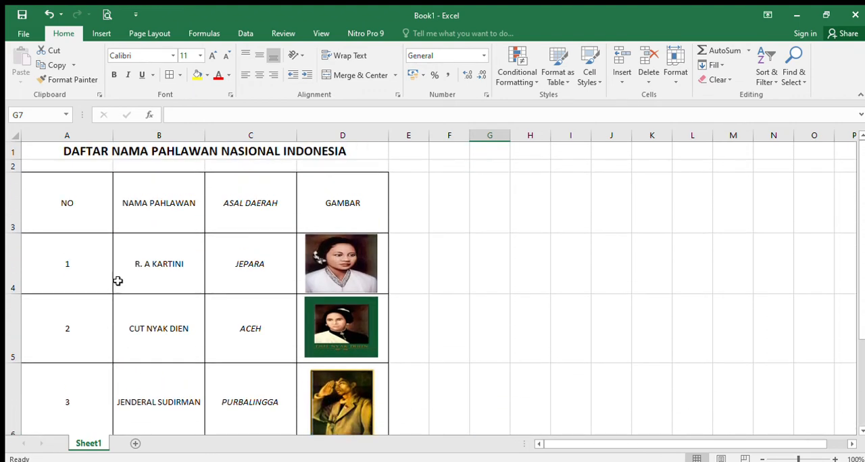
click(91, 208)
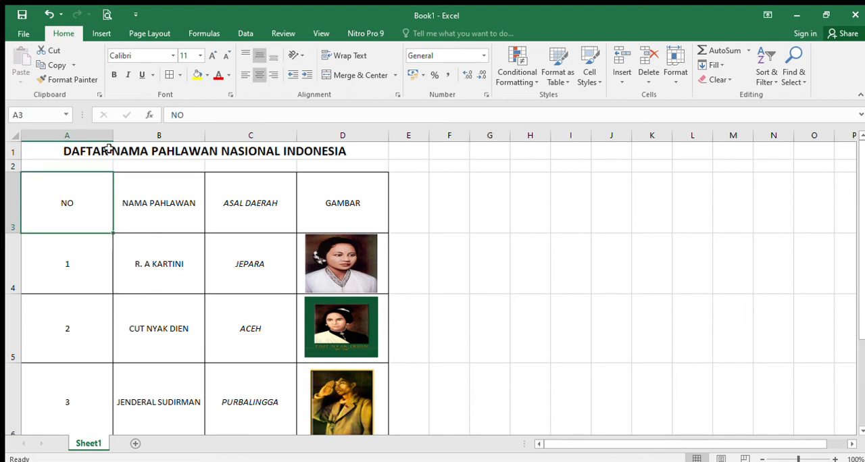
drag(113, 135, 92, 145)
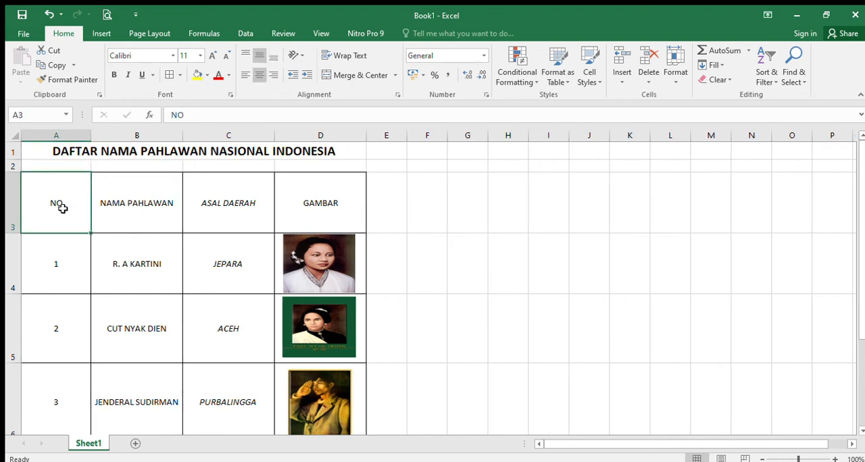
Fill the NO cells A3:A8 with yellow and the NAMA PAHLAWAN cells B3:B8 with orange
drag(62, 209, 60, 392)
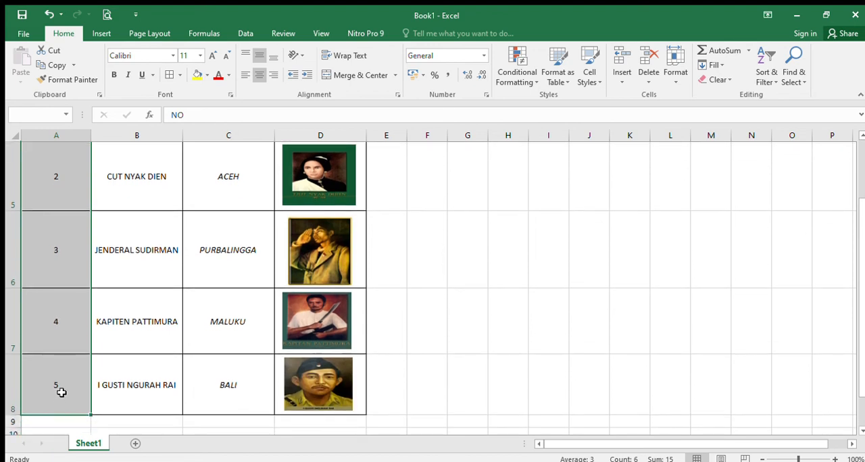
scroll(142, 315, up, 1)
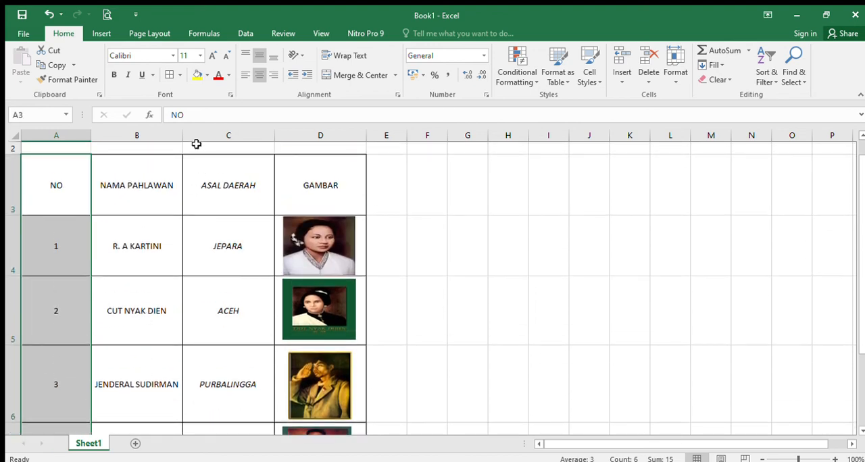
click(197, 76)
drag(154, 177, 161, 379)
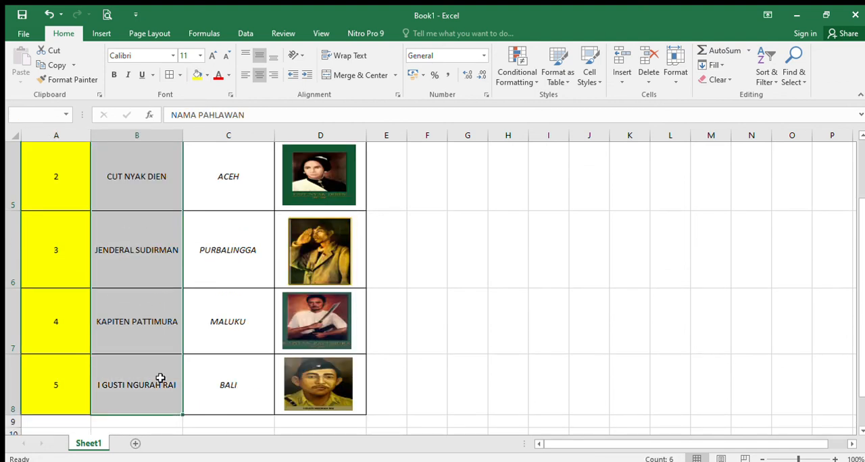
click(197, 76)
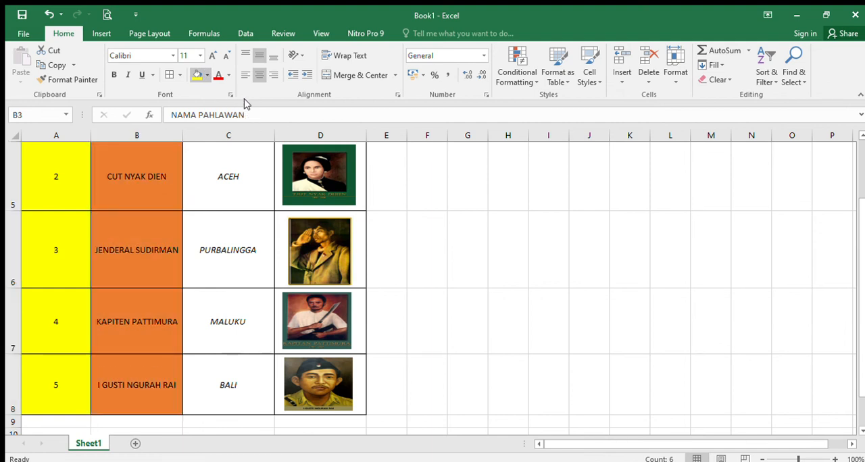
Fill the ASAL DAERAH cells C3:C8 with light green
scroll(261, 224, up, 2)
click(242, 210)
drag(242, 210, 244, 395)
scroll(283, 223, up, 2)
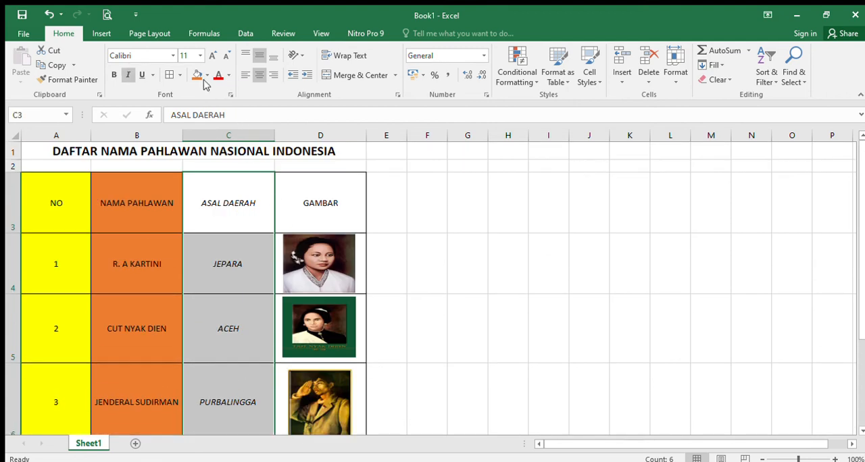
click(207, 76)
click(289, 129)
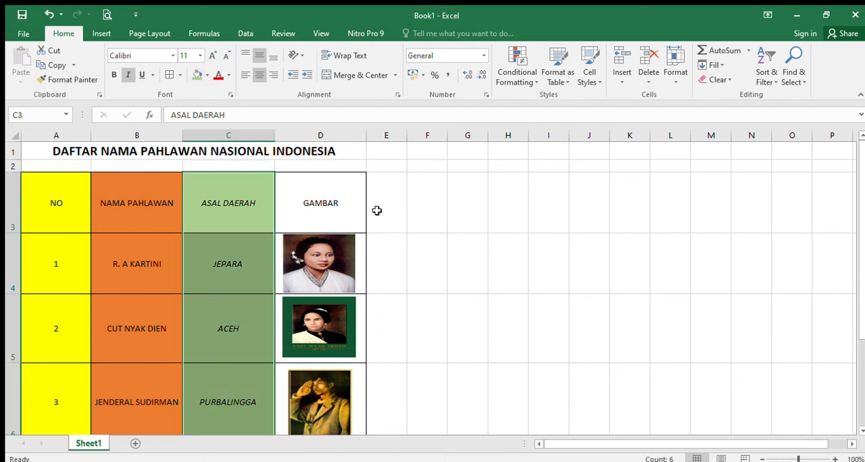
Fill the GAMBAR cells D3:D8 behind the portraits with light blue
click(409, 236)
drag(353, 201, 330, 390)
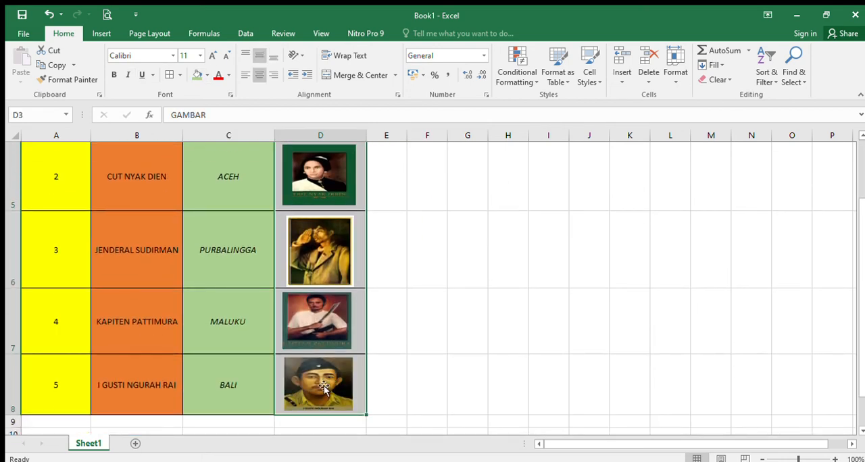
click(201, 75)
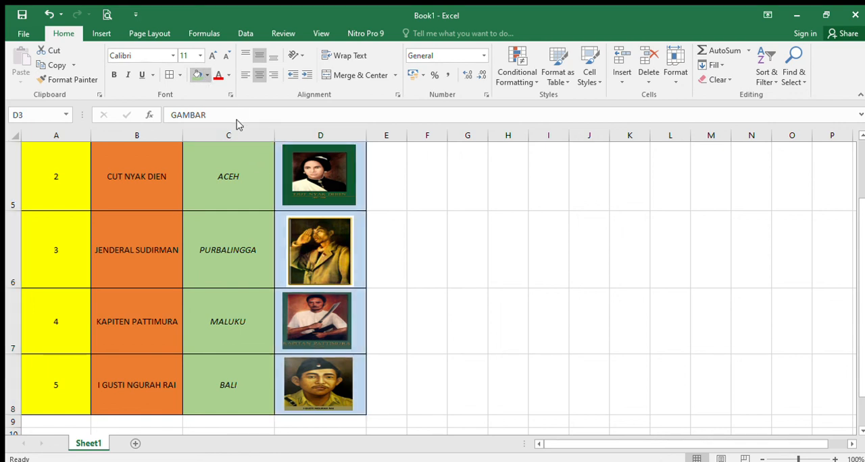
scroll(238, 127, up, 2)
click(441, 227)
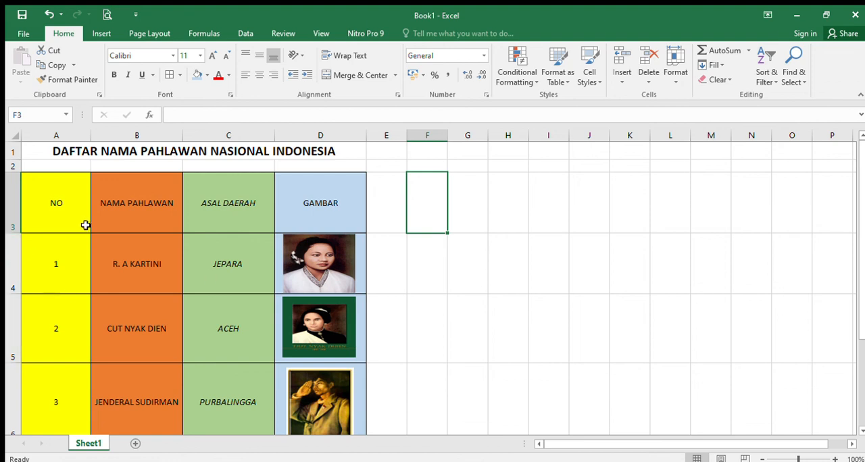
Make the table headings in A3:D3 bold and set their font size to 12
drag(84, 219, 309, 197)
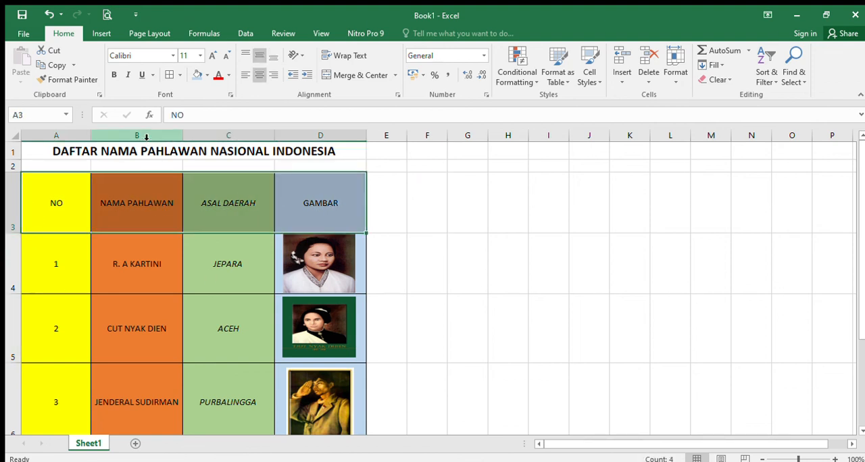
click(113, 76)
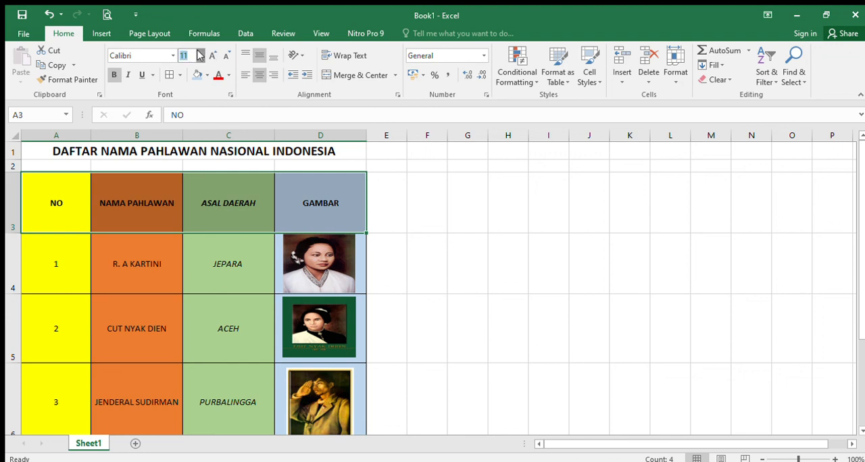
click(188, 123)
click(516, 262)
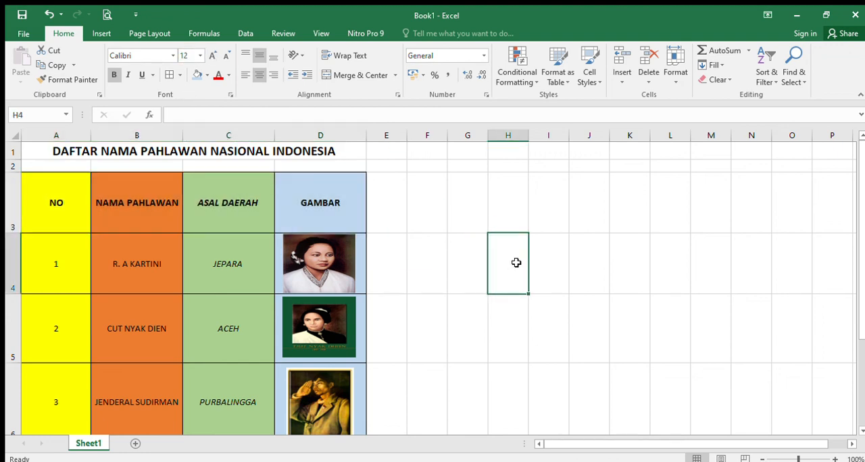
scroll(231, 300, down, 3)
scroll(228, 311, up, 2)
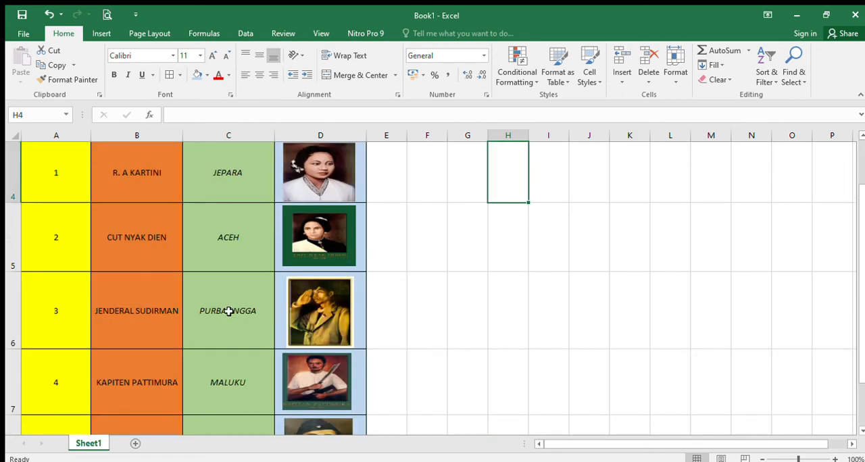
scroll(228, 311, up, 1)
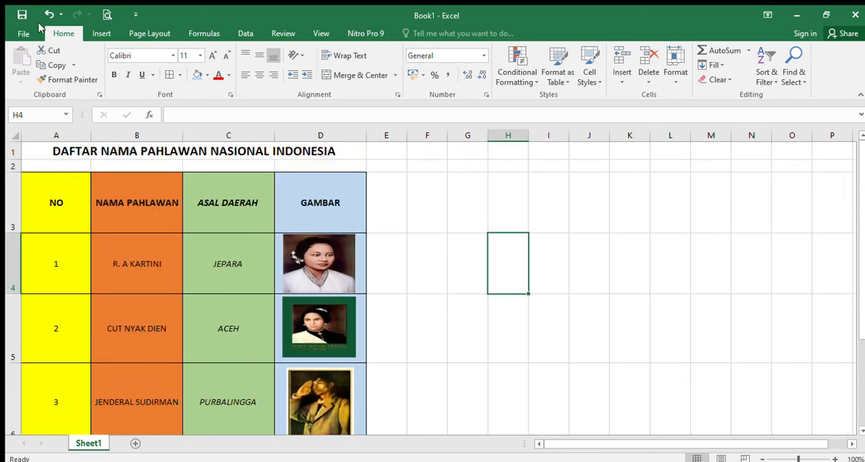